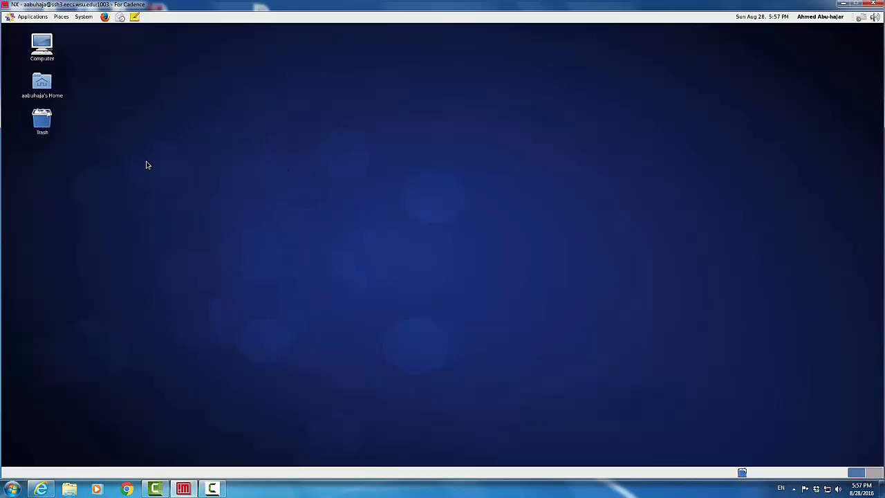
# - Open a terminal from the desktop and change to the directory ~/class/EE311/cadence
pyautogui.rightClick(159, 142)
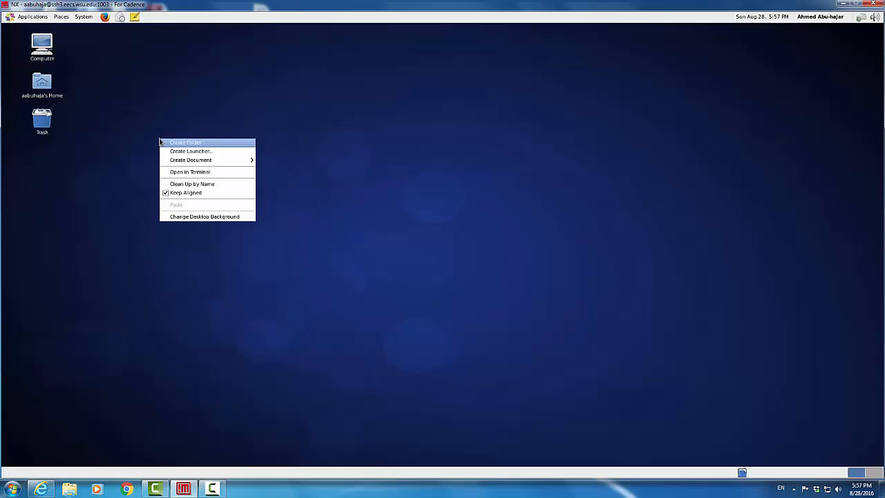
pyautogui.click(197, 172)
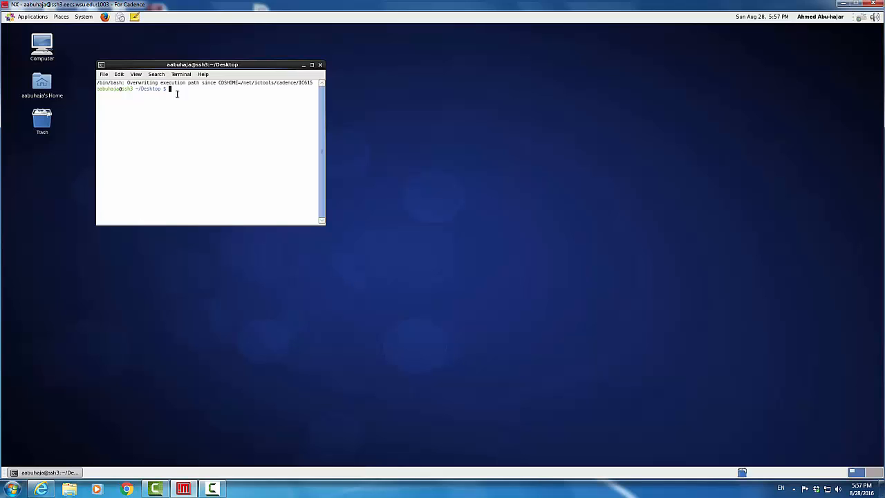
pyautogui.write('cd ~/class/EE311/cadence')
pyautogui.press('Return')
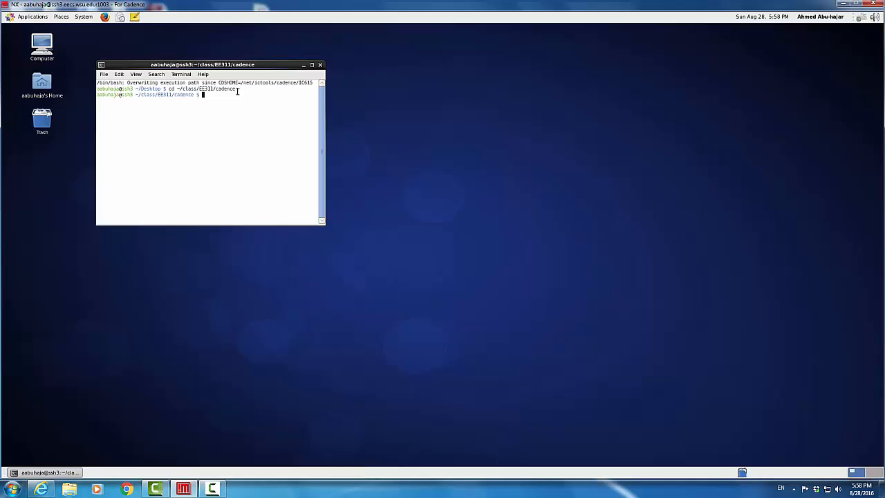
# - Launch Virtuoso in the background with "virtuoso &" and move its log window up beside the terminal
pyautogui.press('Up')
pyautogui.press('Up')
pyautogui.press('Return')
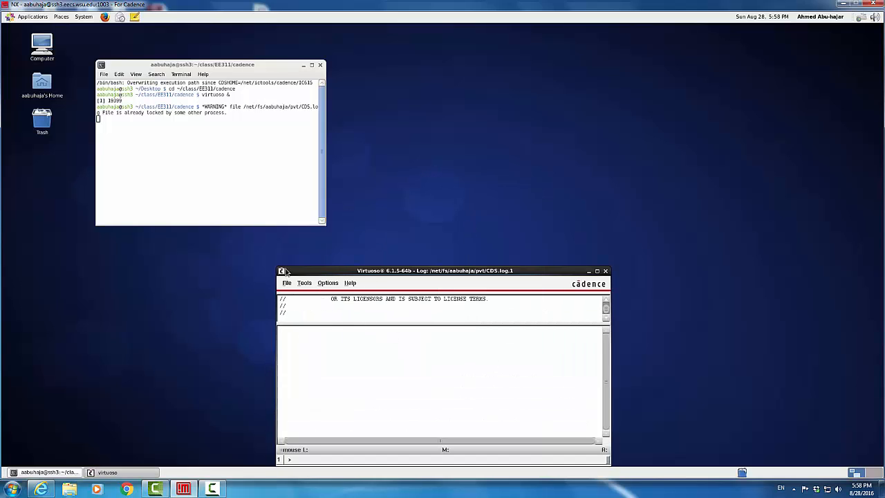
pyautogui.moveTo(368, 272); pyautogui.dragTo(385, 136)
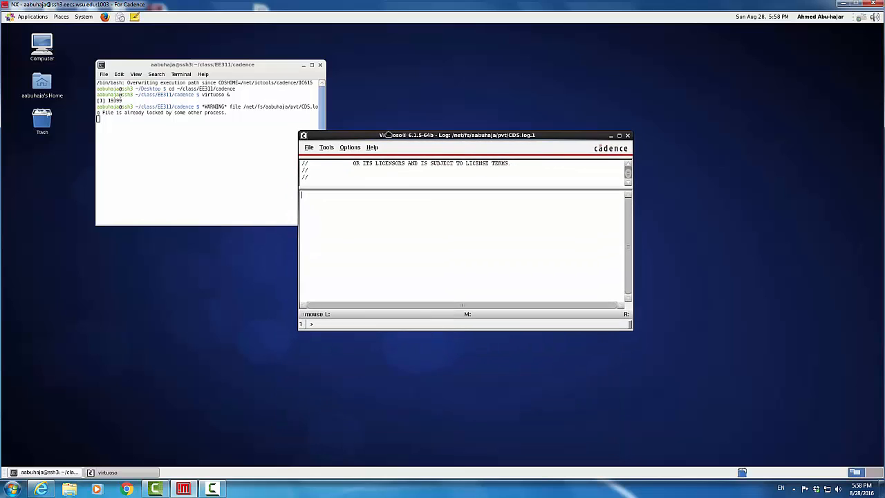
# - Open the Library Path Editor and examine the Ideal library entry and its full ahdlLib path
pyautogui.click(325, 147)
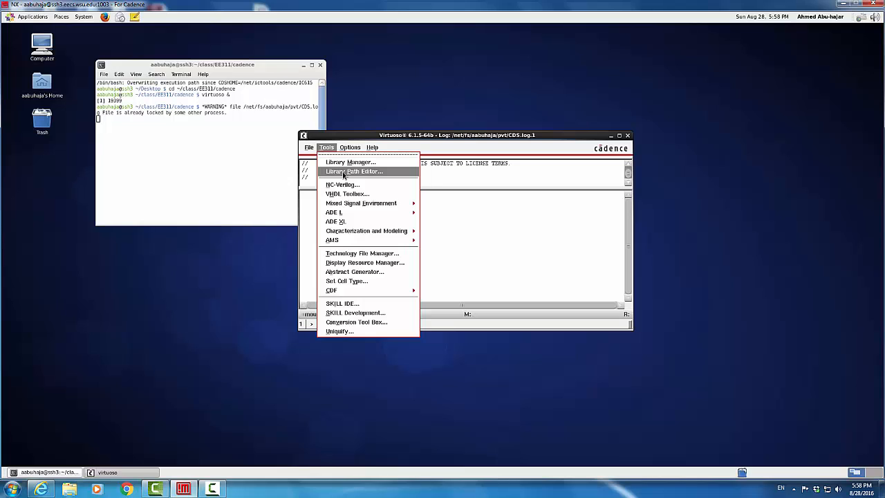
pyautogui.click(343, 175)
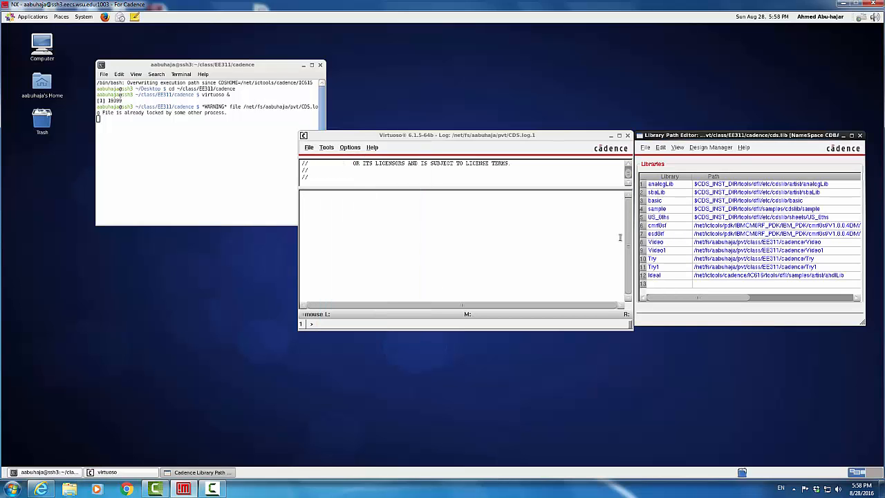
pyautogui.moveTo(731, 138); pyautogui.dragTo(285, 90)
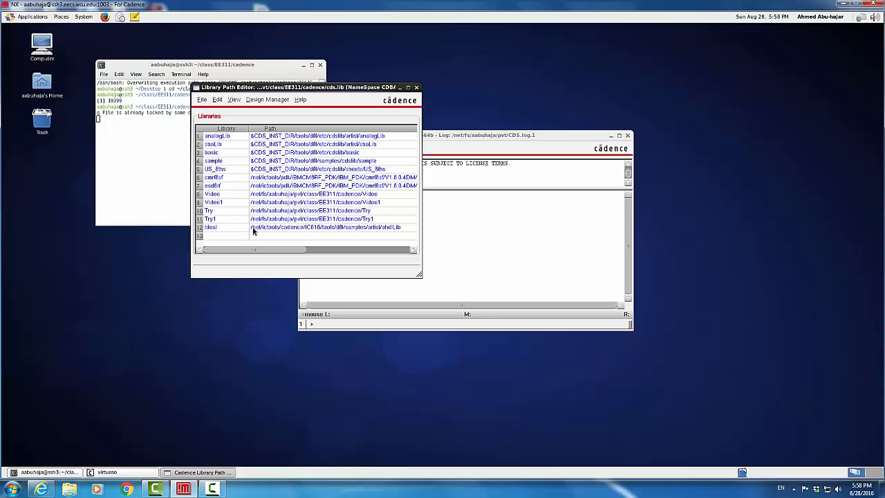
pyautogui.moveTo(251, 230); pyautogui.dragTo(271, 233)
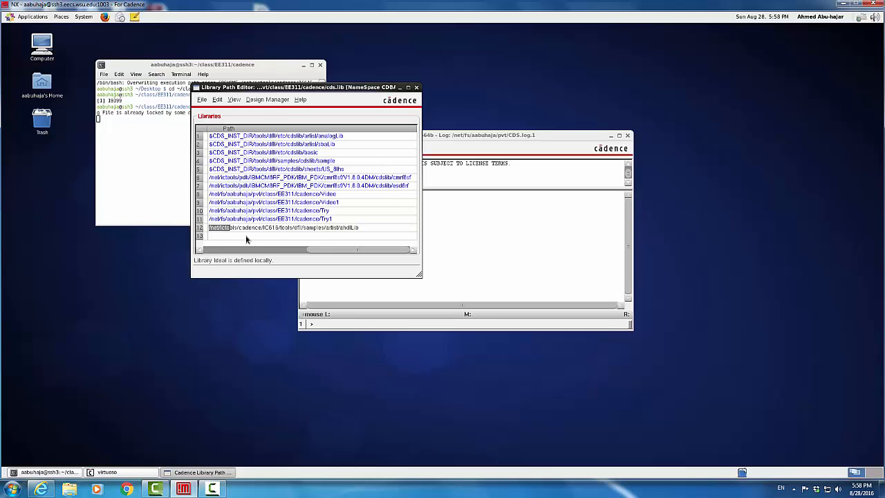
pyautogui.moveTo(312, 249); pyautogui.dragTo(221, 255)
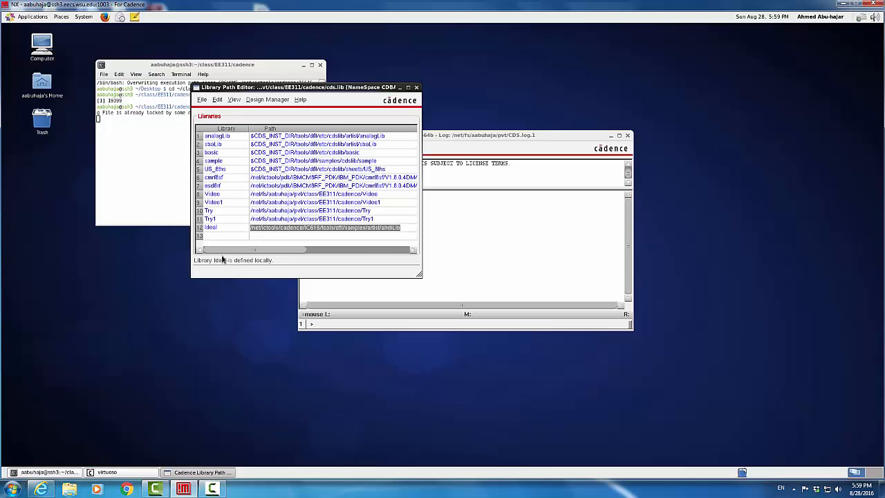
pyautogui.click(223, 236)
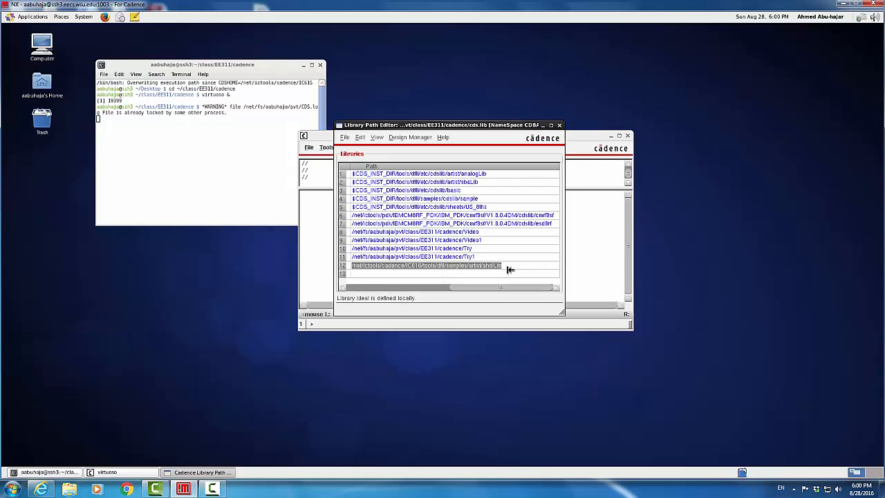
pyautogui.click(509, 267)
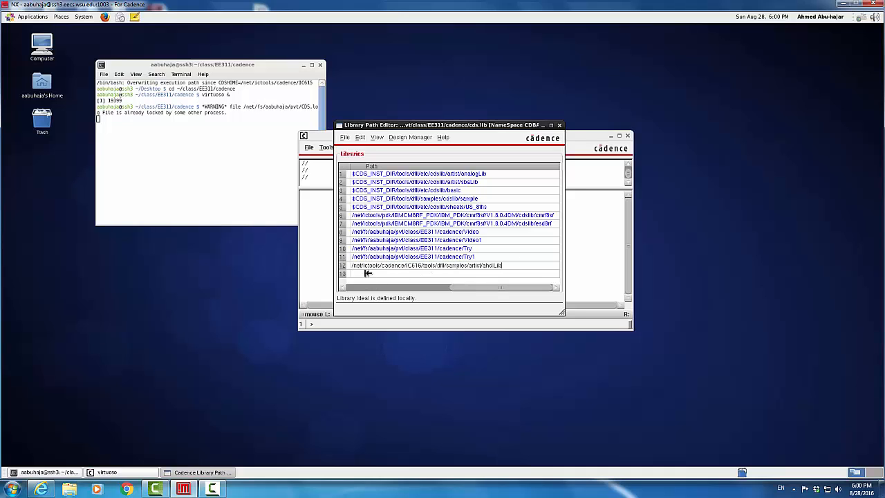
pyautogui.moveTo(474, 287); pyautogui.dragTo(355, 284)
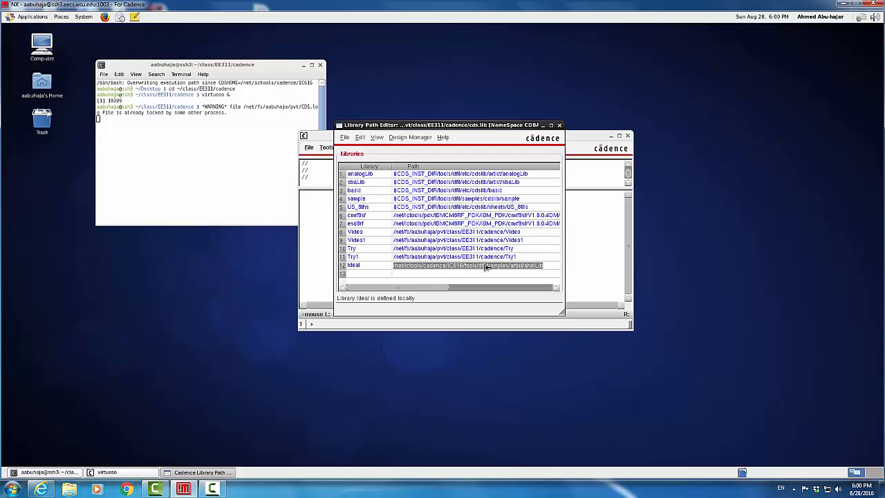
# - Save the library path definitions and exit the Library Path Editor
pyautogui.click(345, 137)
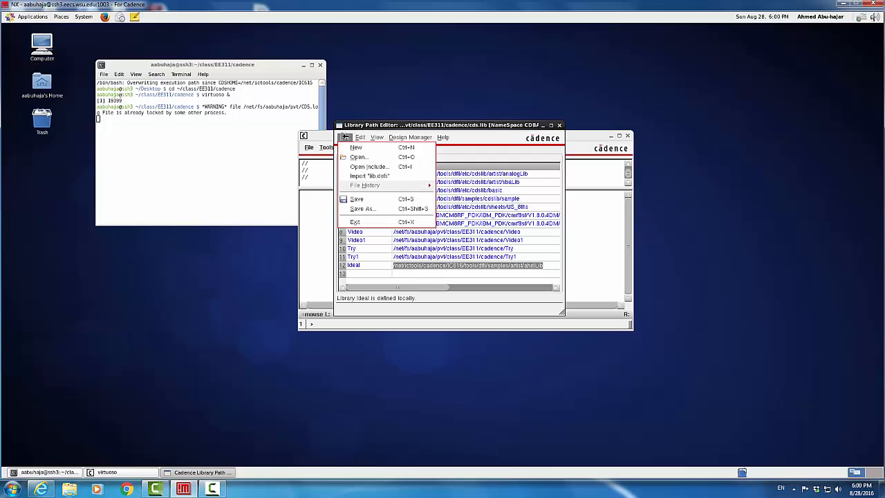
pyautogui.click(371, 199)
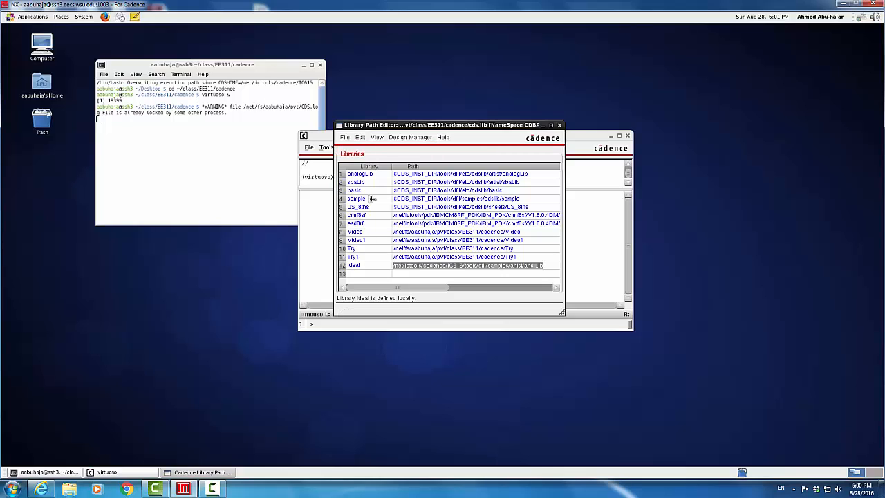
pyautogui.click(345, 137)
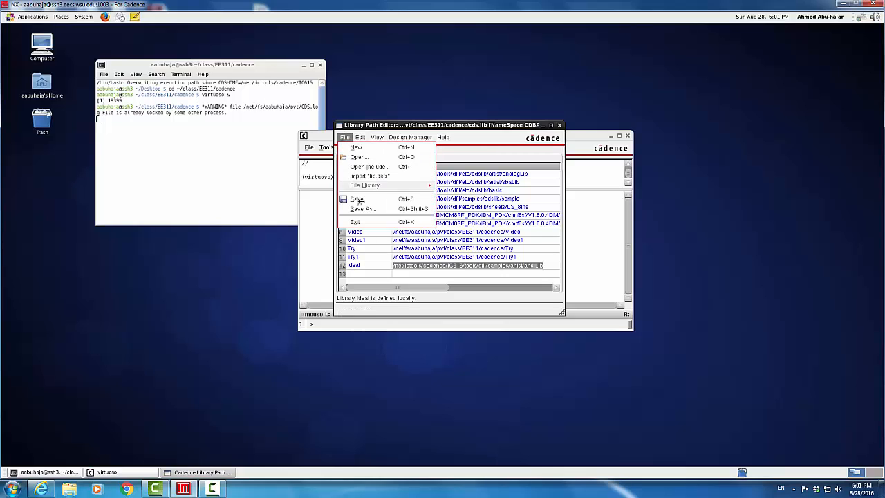
pyautogui.click(364, 221)
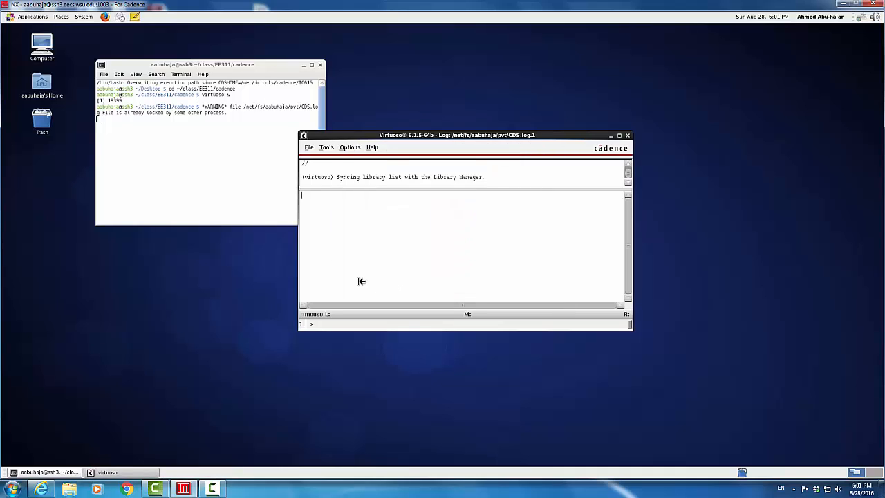
# - Reopen the Library Path Editor to check the Ideal library entry, then save the definitions again and exit
pyautogui.click(326, 147)
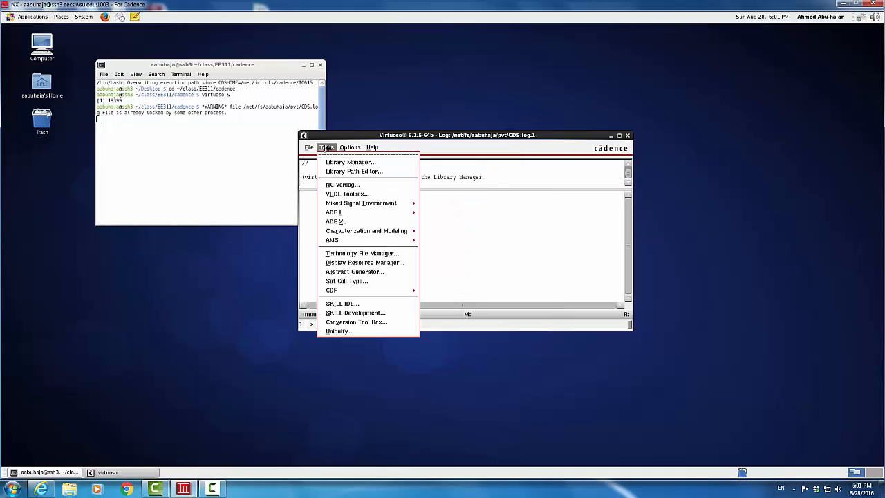
pyautogui.click(348, 171)
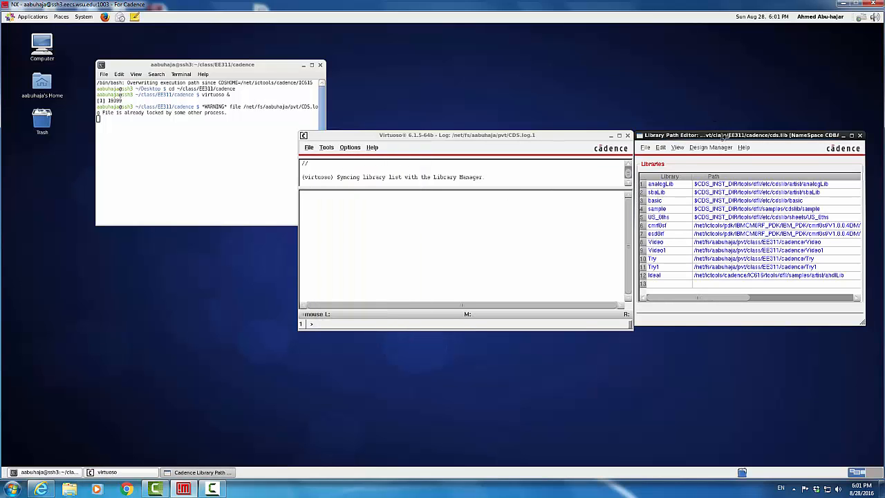
pyautogui.moveTo(722, 136); pyautogui.dragTo(432, 135)
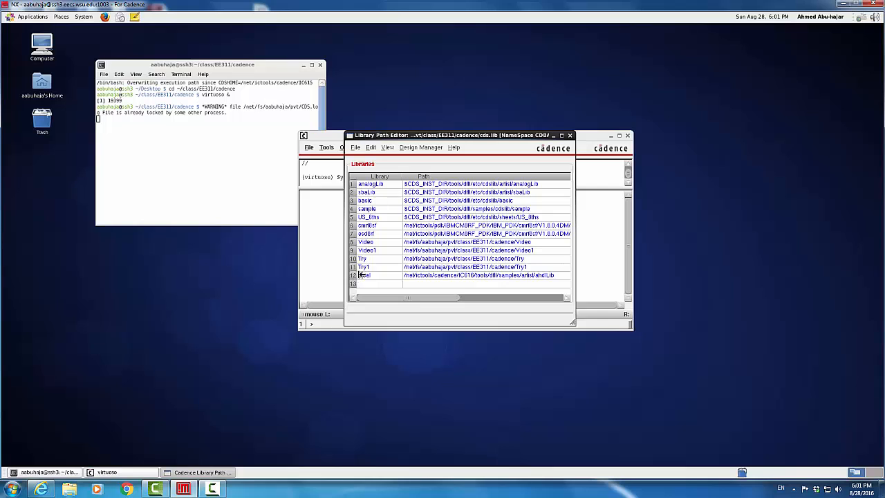
pyautogui.click(355, 148)
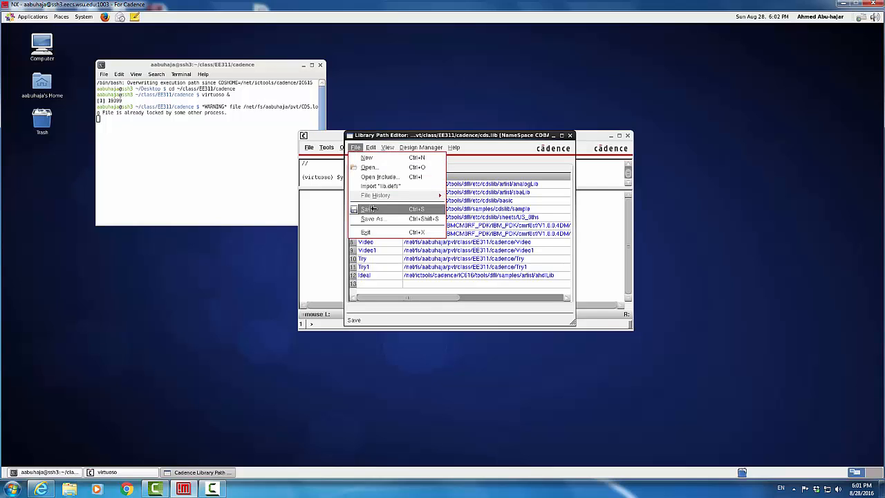
pyautogui.click(355, 146)
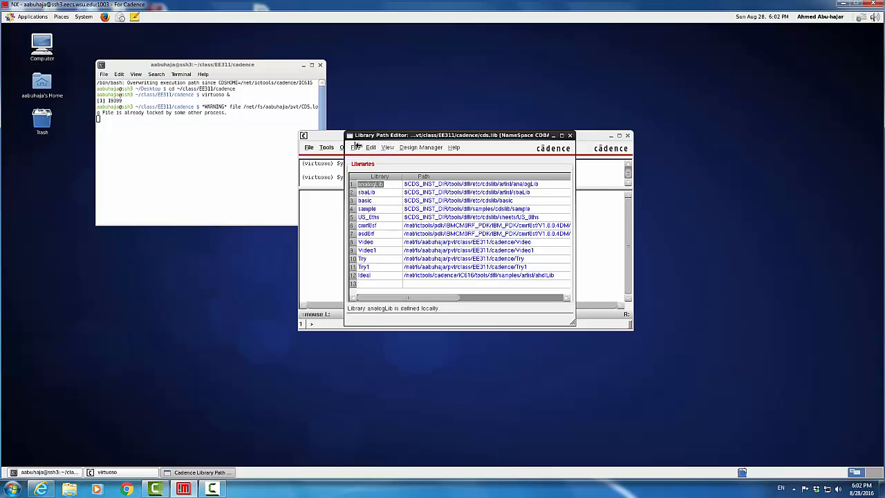
pyautogui.click(355, 147)
pyautogui.click(377, 232)
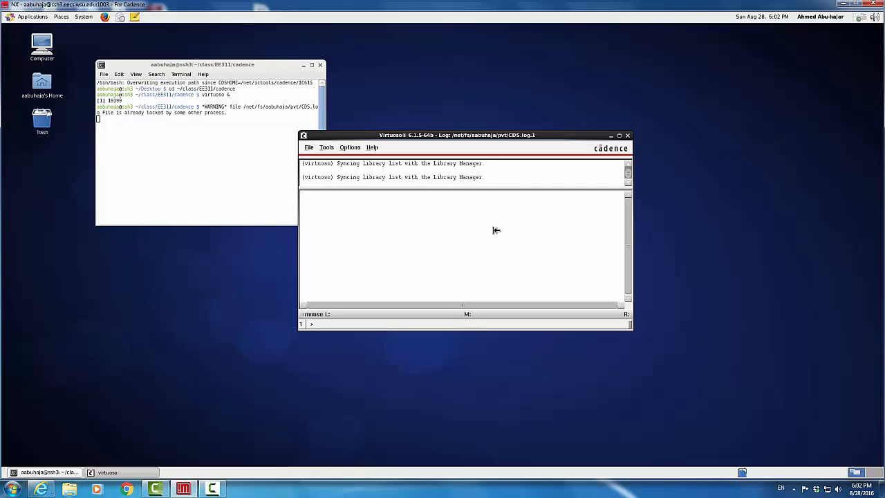
# - Create a new library named HW_3 with the option to reference existing technology libraries
pyautogui.click(309, 148)
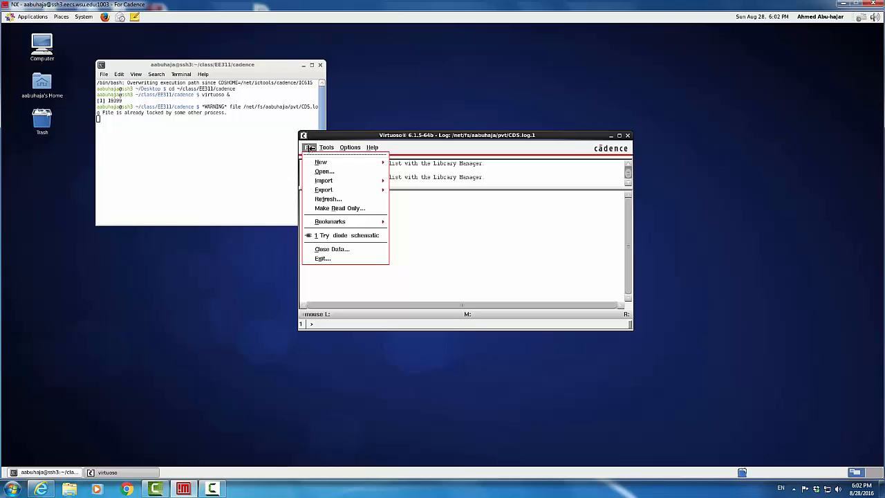
pyautogui.moveTo(321, 161)
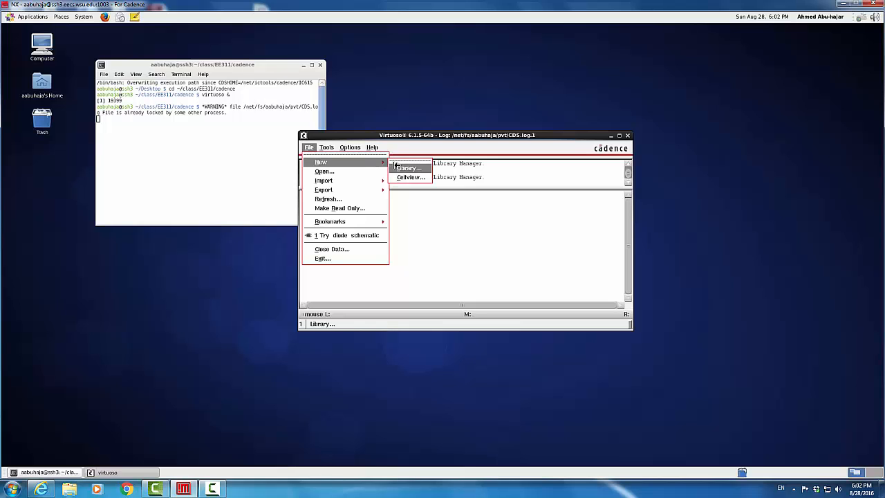
pyautogui.click(399, 167)
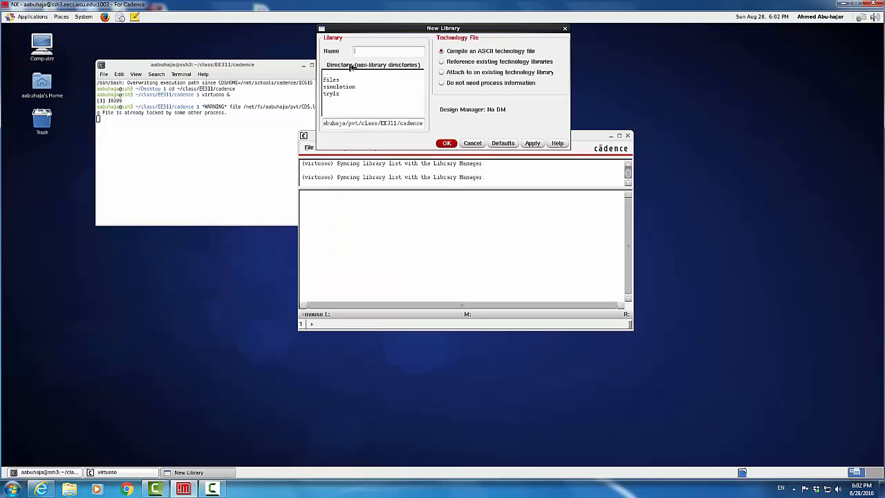
pyautogui.click(366, 52)
pyautogui.write('EN_3')
pyautogui.click(443, 60)
pyautogui.click(447, 142)
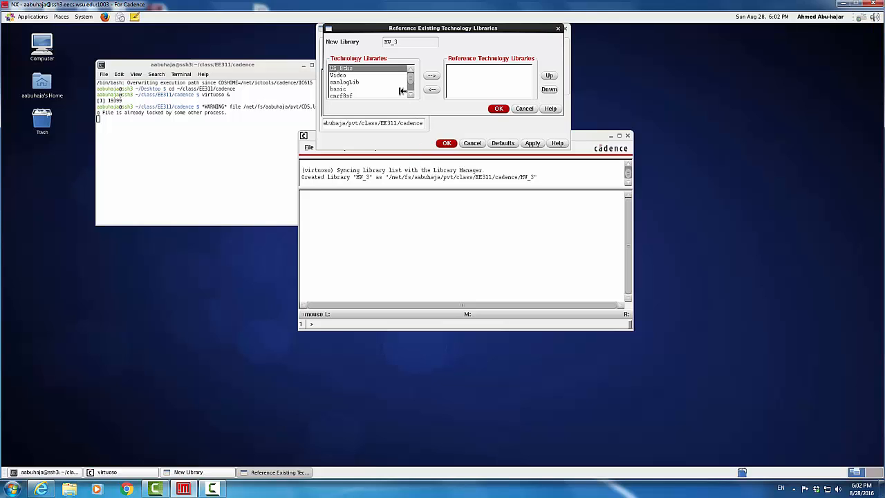
# - Add analogLib as the reference technology library for HW_3 and close the new library form
pyautogui.click(358, 82)
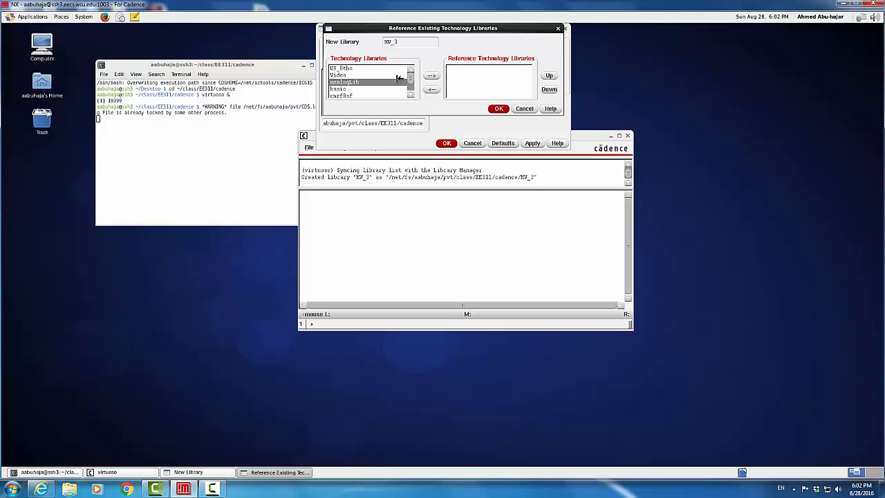
pyautogui.click(437, 75)
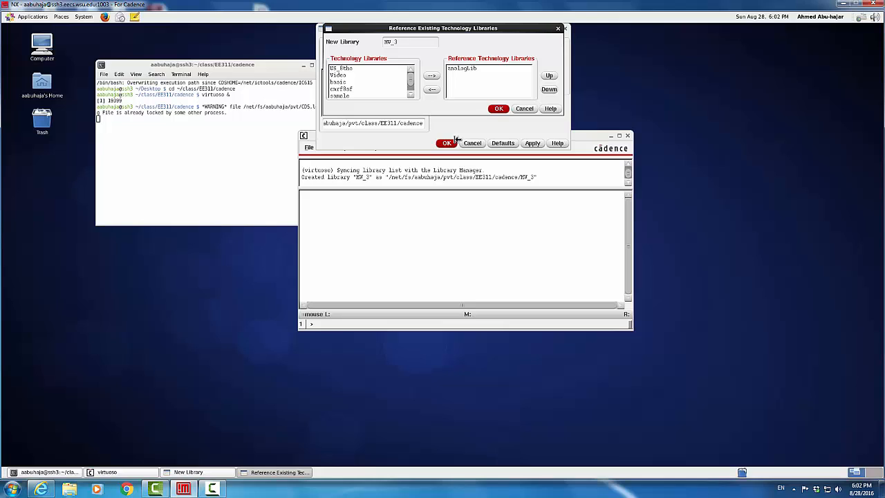
pyautogui.click(494, 109)
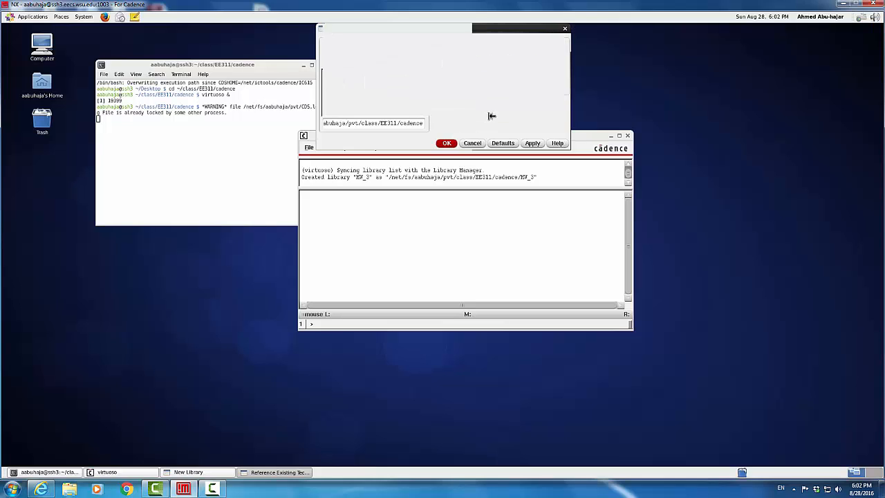
pyautogui.click(446, 143)
pyautogui.click(443, 264)
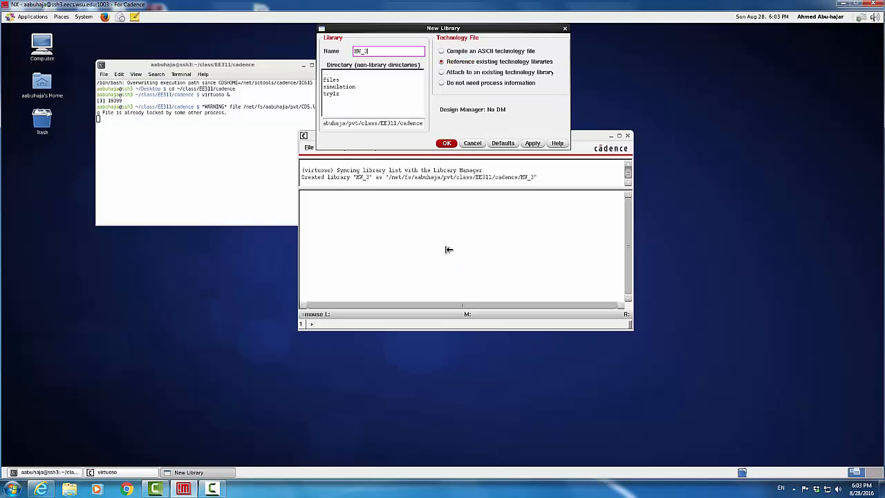
pyautogui.click(473, 143)
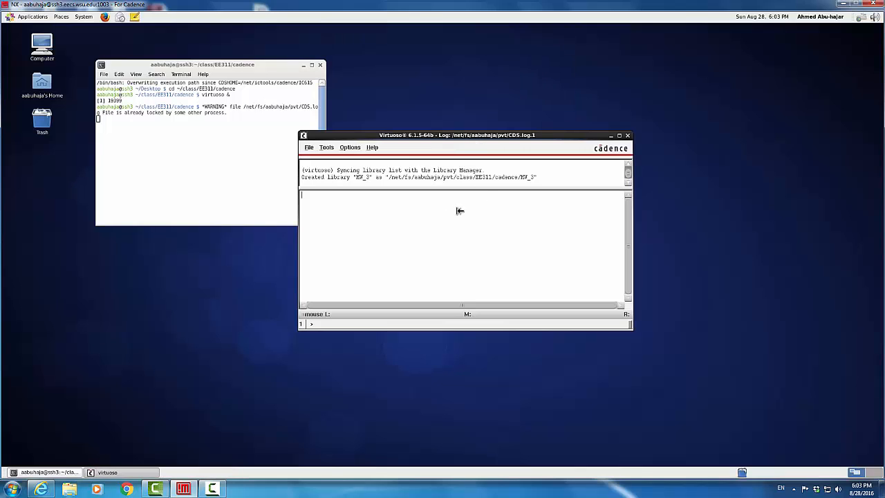
# - Create a schematic cellview named OpAmp1 in library HW_3, opened with ADE L as the permanent application for this file type
pyautogui.click(309, 148)
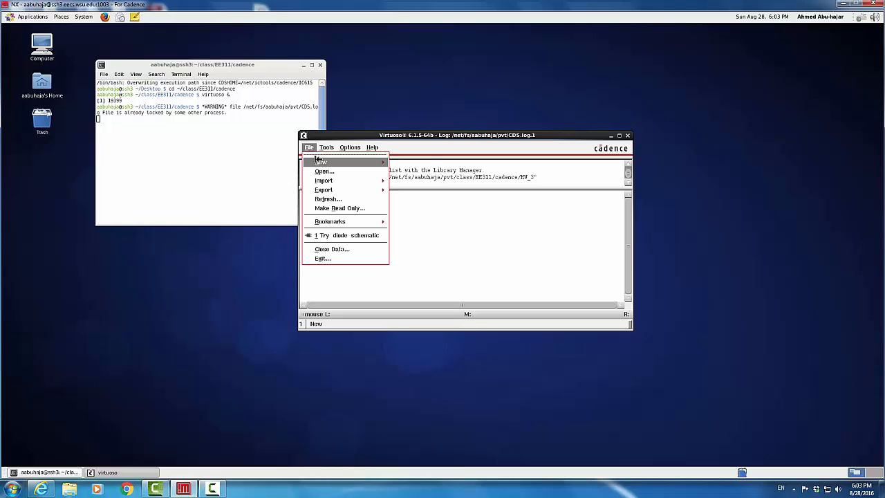
pyautogui.moveTo(317, 161)
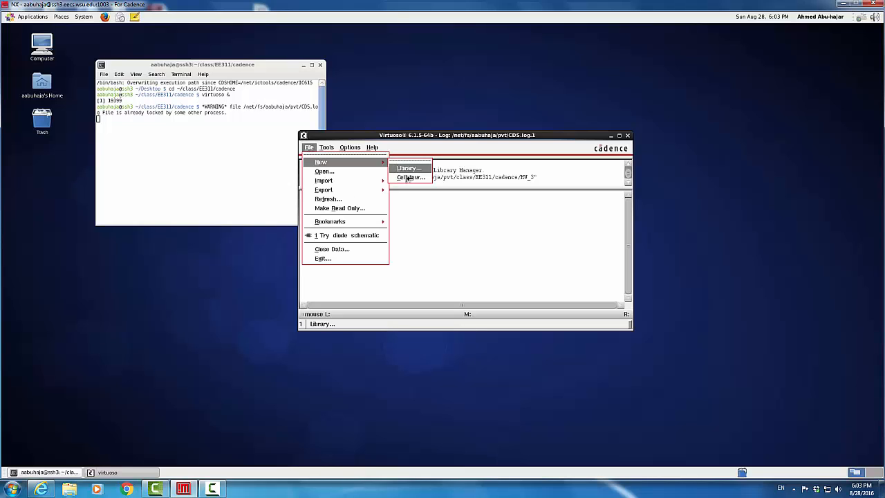
pyautogui.click(409, 177)
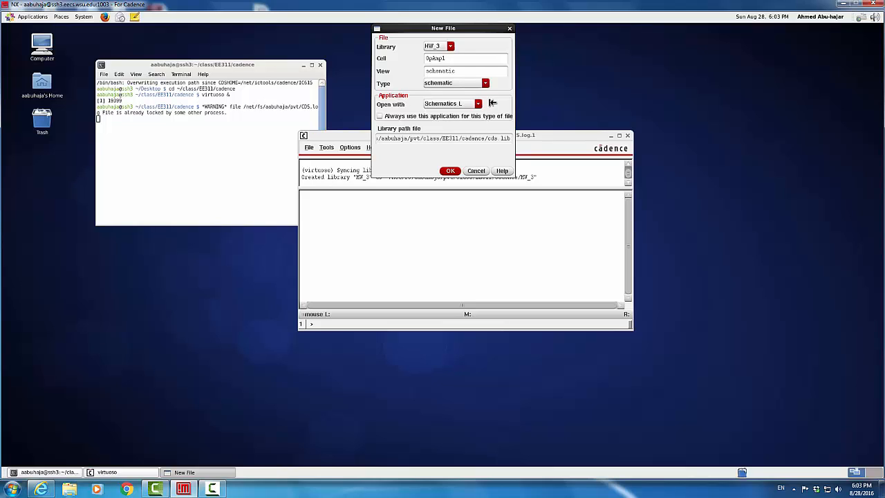
pyautogui.click(478, 104)
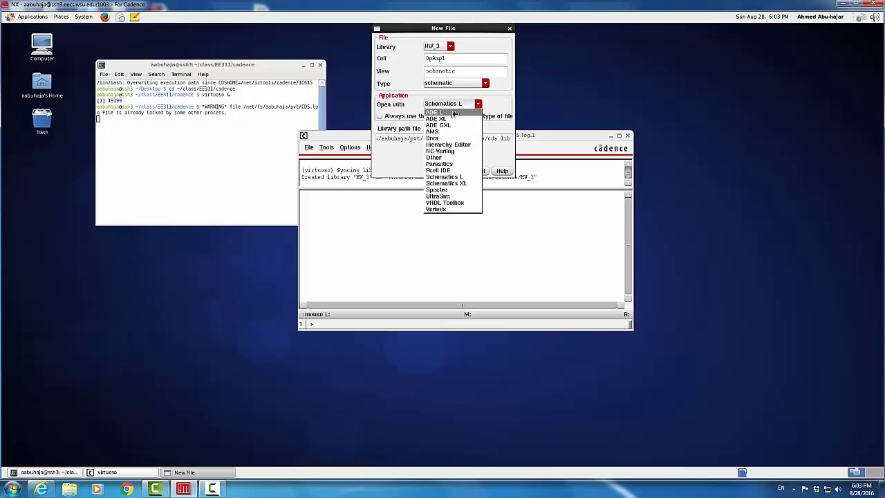
pyautogui.click(454, 113)
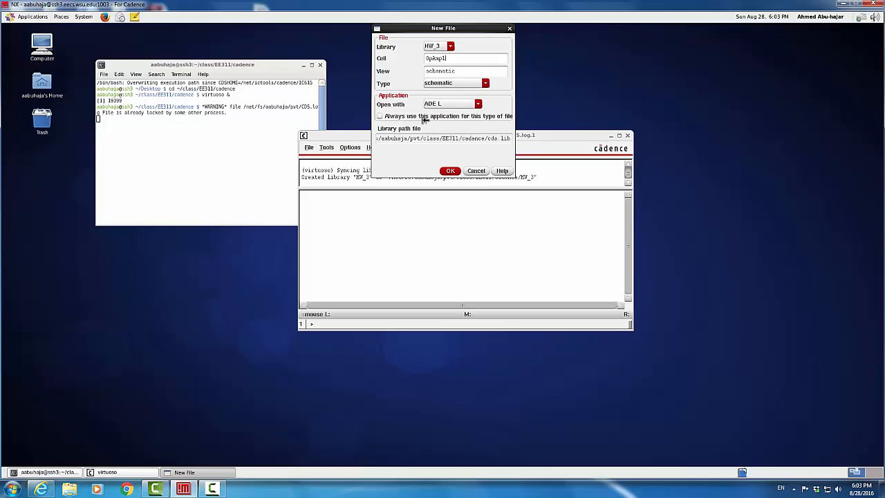
pyautogui.click(380, 116)
pyautogui.click(452, 170)
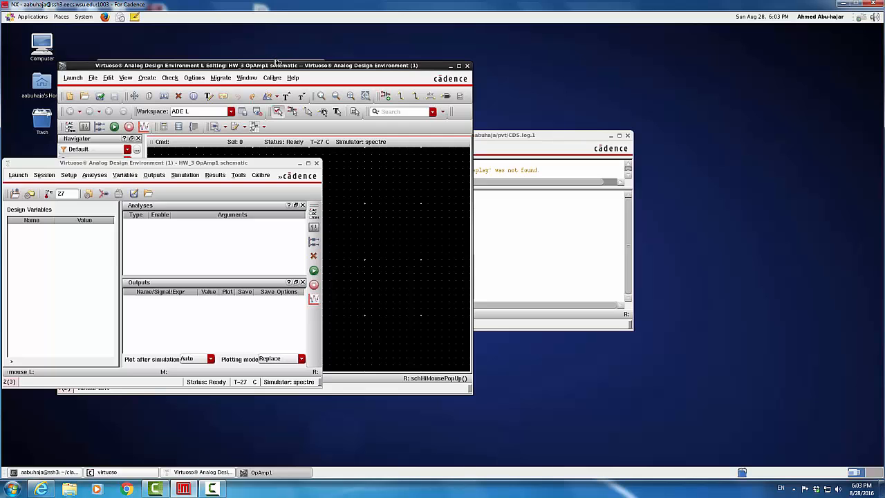
# - Start adding an instance to the OpAmp1 schematic and choose the opamp symbol from the Ideal library
pyautogui.moveTo(275, 62); pyautogui.dragTo(492, 48)
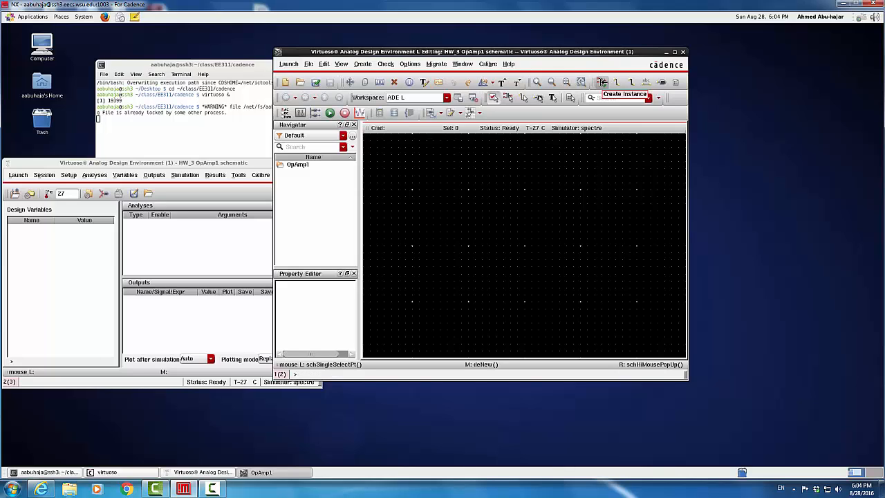
pyautogui.click(602, 82)
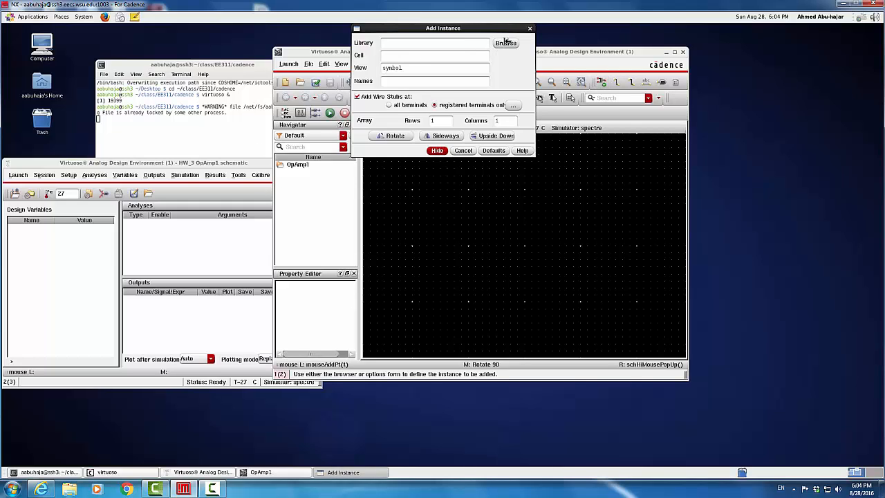
pyautogui.click(505, 43)
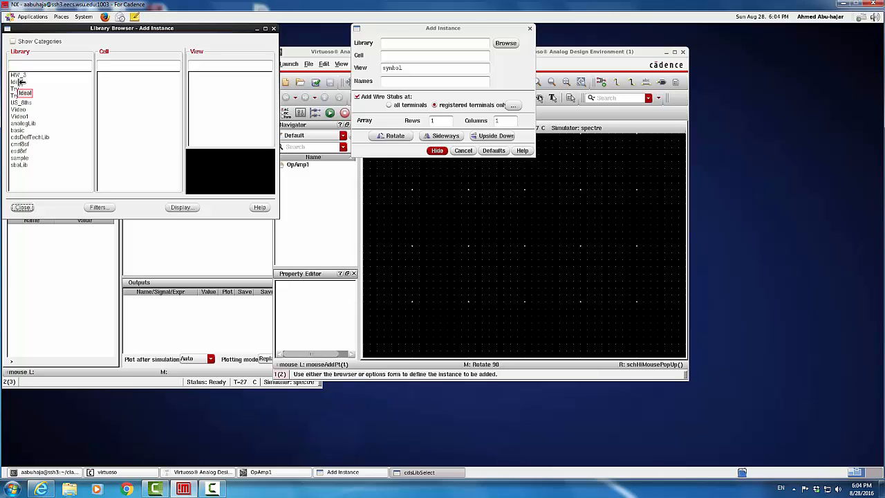
pyautogui.click(19, 82)
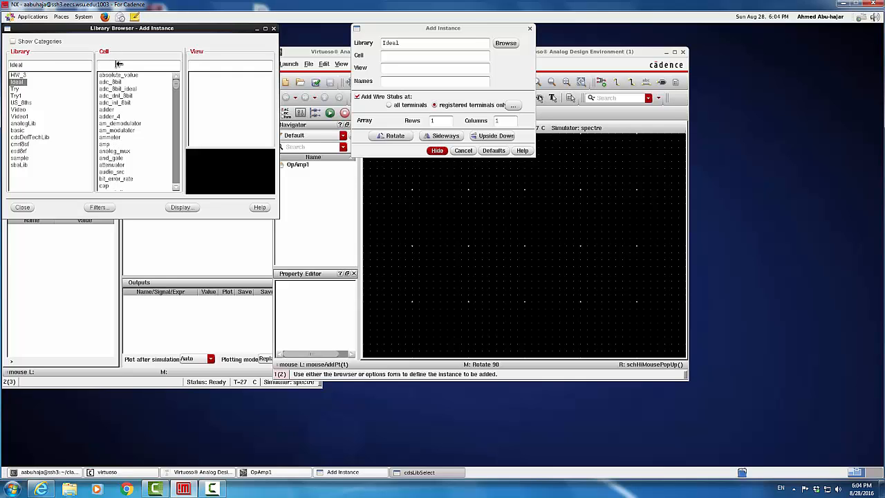
pyautogui.write('opa')
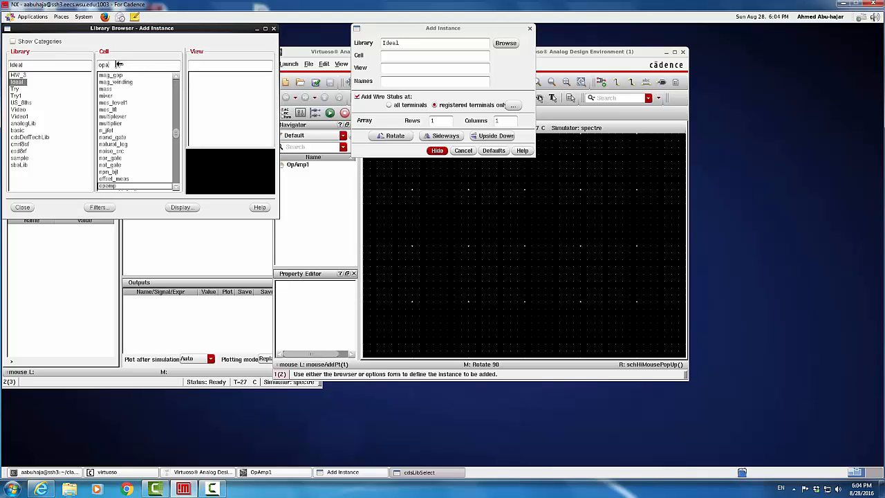
pyautogui.write('mp')
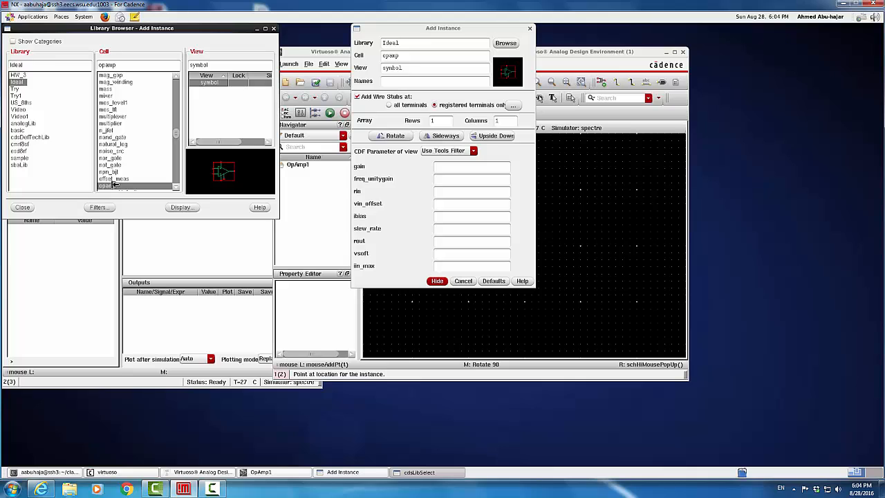
pyautogui.click(177, 187)
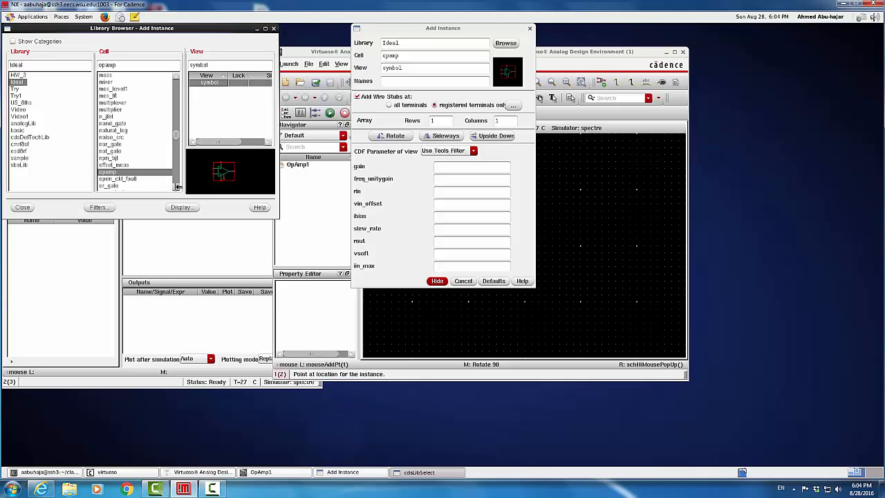
pyautogui.click(119, 166)
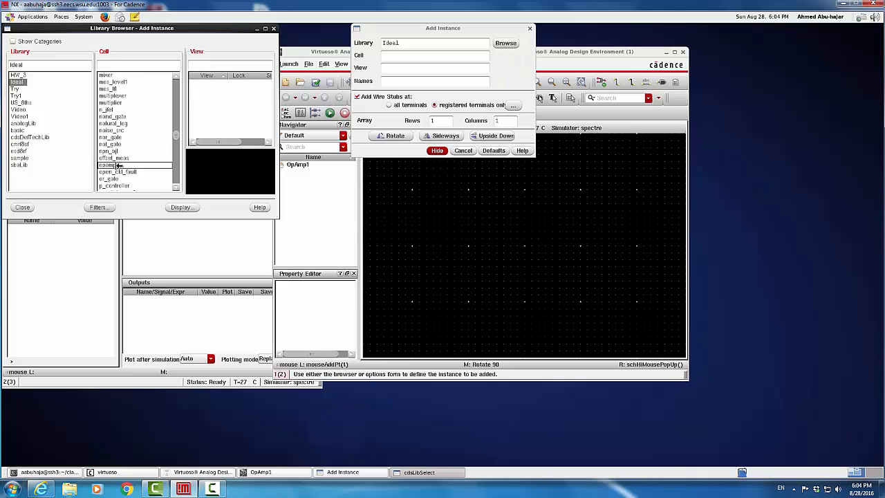
pyautogui.click(119, 166)
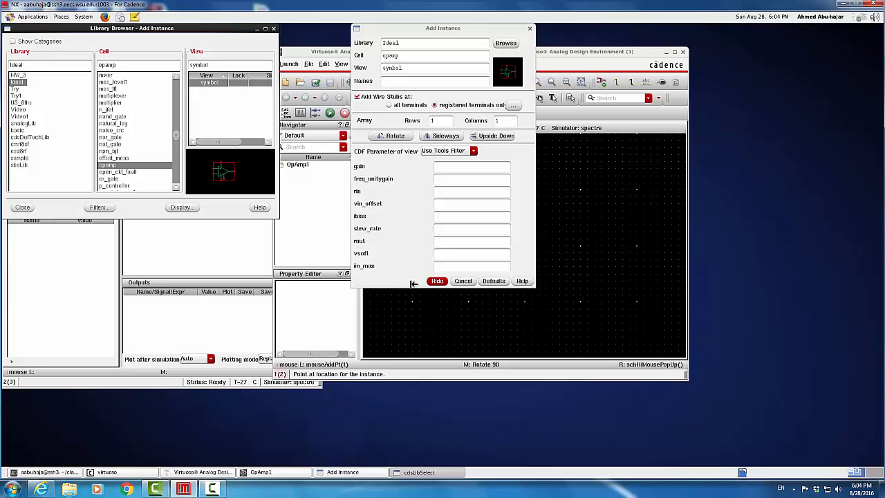
# - Place the op-amp as OP27_1 with gain 1.5M, freq_unitygain 8M, rin 4M, vin_offset 30u, ibias 15n, slew_rate 8M and rout 70
pyautogui.moveTo(413, 285); pyautogui.dragTo(416, 341)
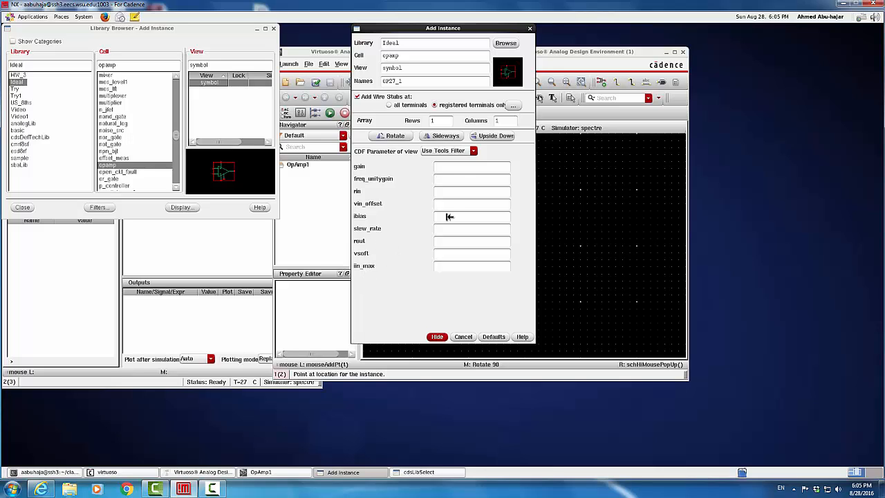
pyautogui.click(448, 169)
pyautogui.click(458, 180)
pyautogui.write('u')
pyautogui.write('5n')
pyautogui.moveTo(512, 81)
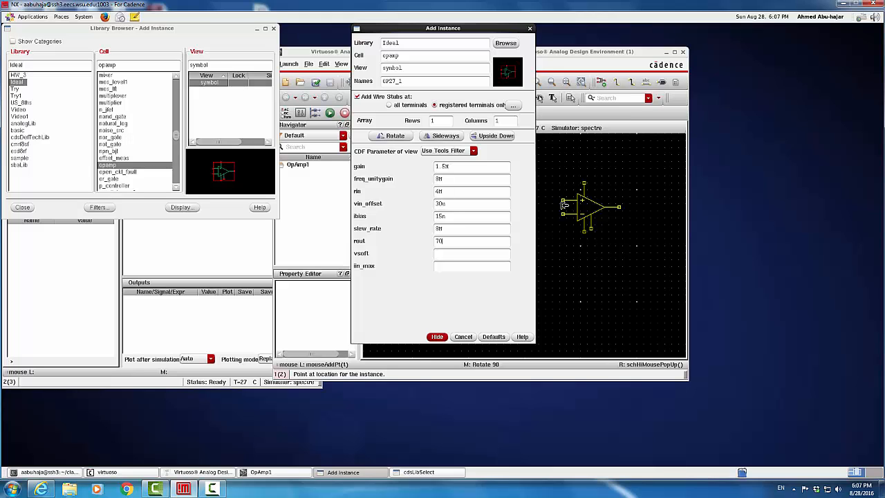
pyautogui.click(564, 204)
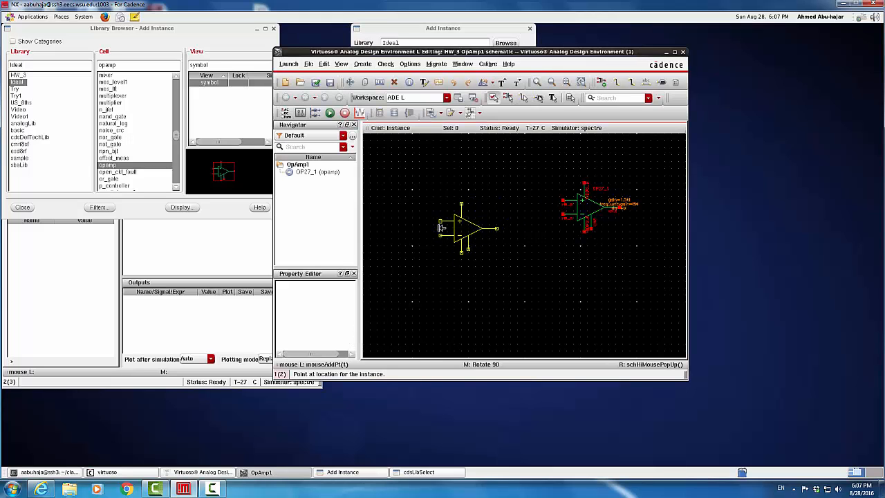
pyautogui.press('Escape')
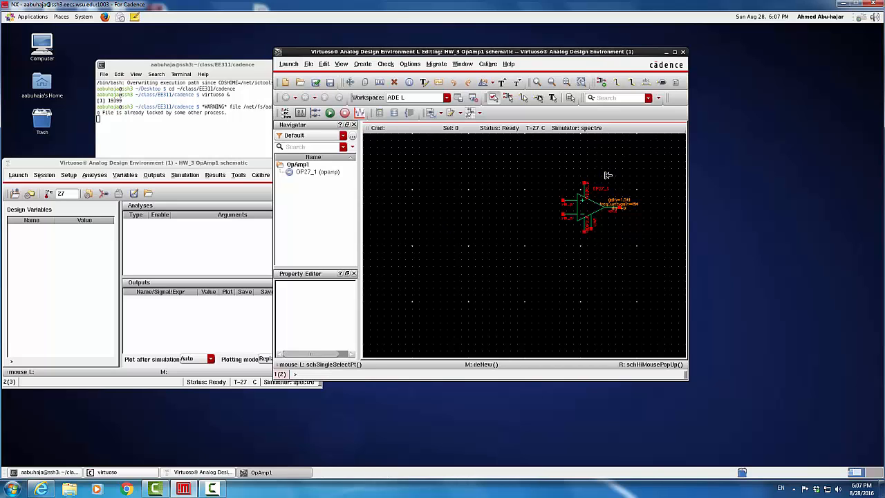
# - Maximize the schematic window and move the op-amp slightly upward in the drawing area
pyautogui.click(646, 83)
pyautogui.click(673, 53)
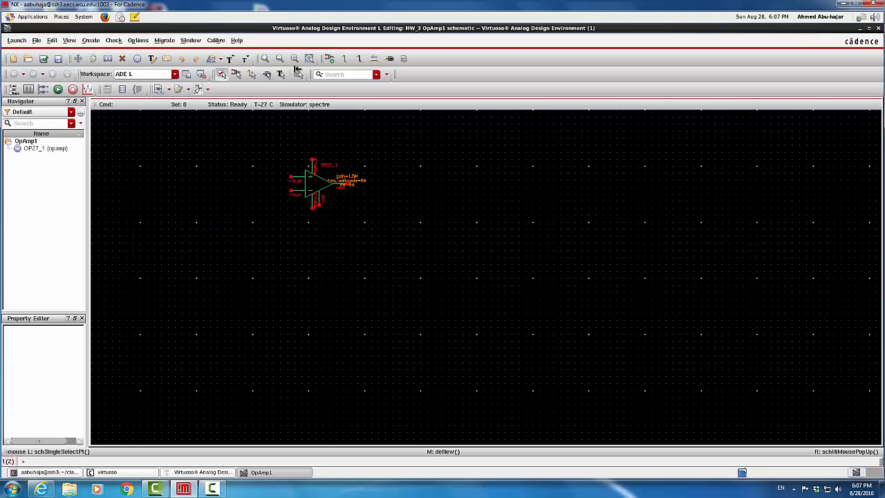
pyautogui.click(294, 60)
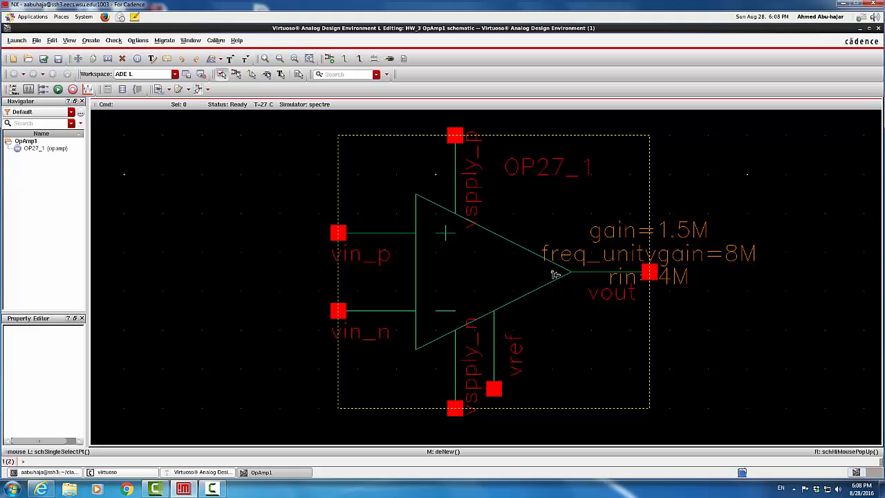
pyautogui.click(280, 59)
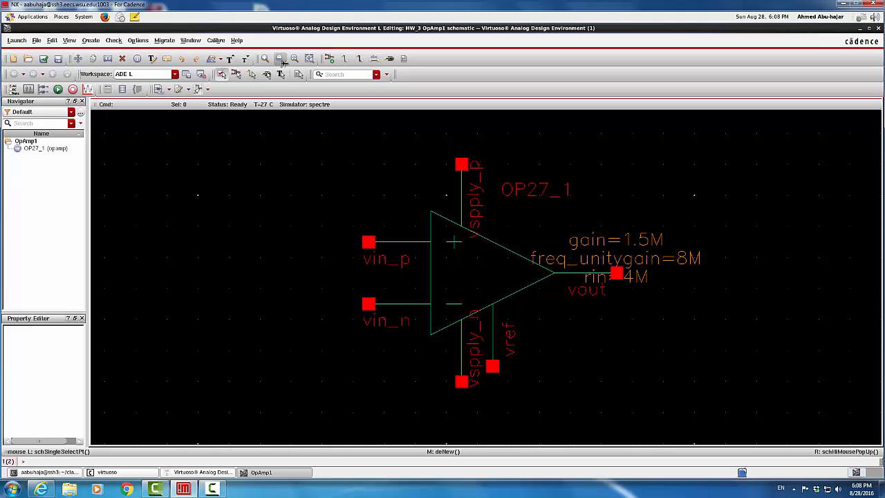
pyautogui.click(280, 60)
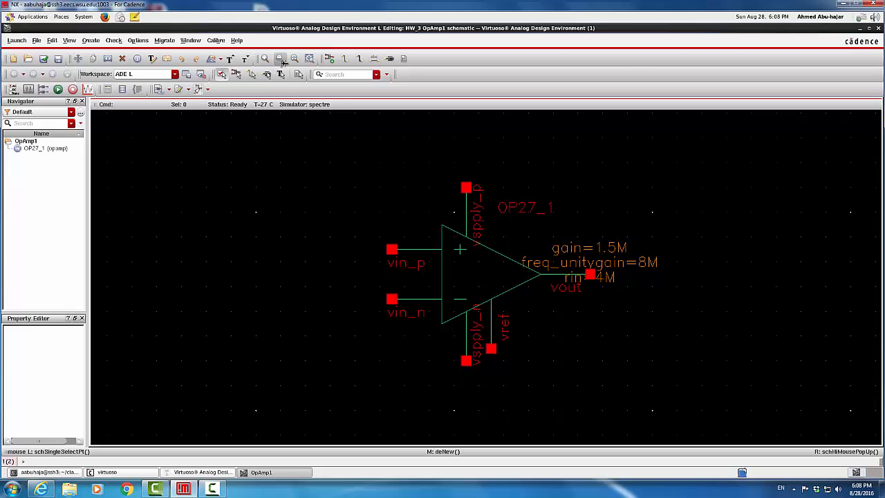
pyautogui.click(279, 58)
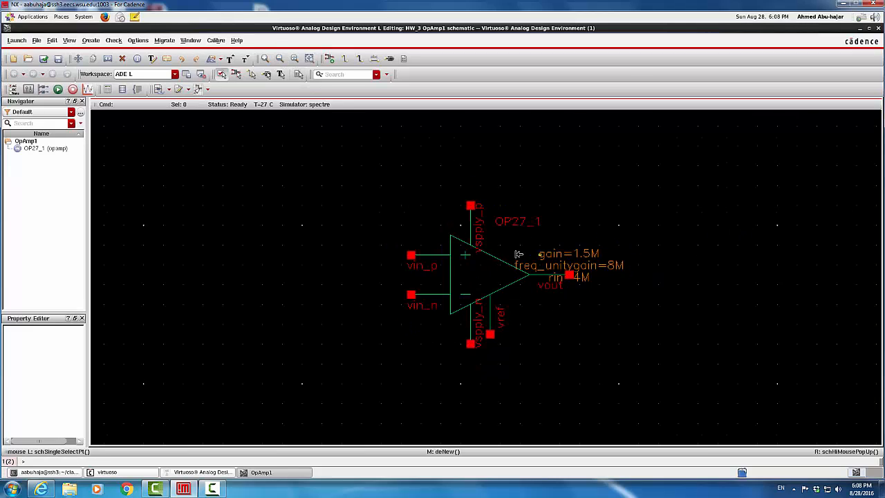
pyautogui.moveTo(459, 248); pyautogui.dragTo(454, 203)
pyautogui.click(454, 202)
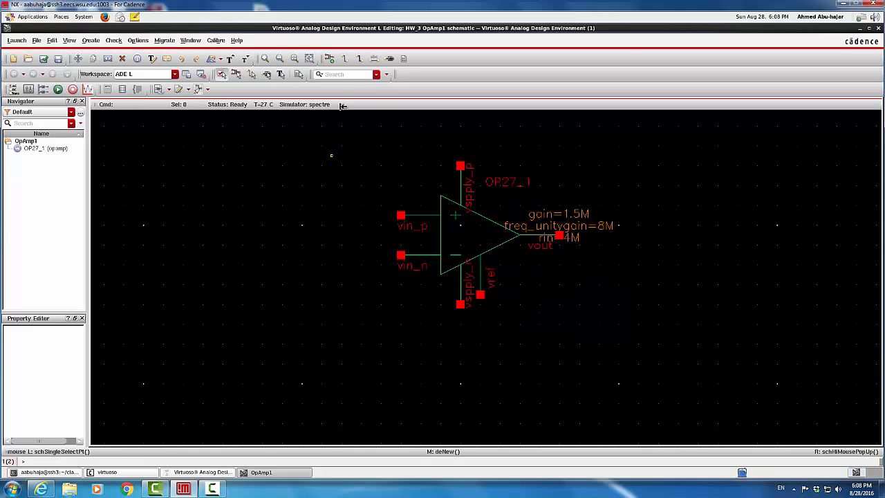
# - Start adding another instance and choose the vdc symbol from analogLib
pyautogui.click(329, 59)
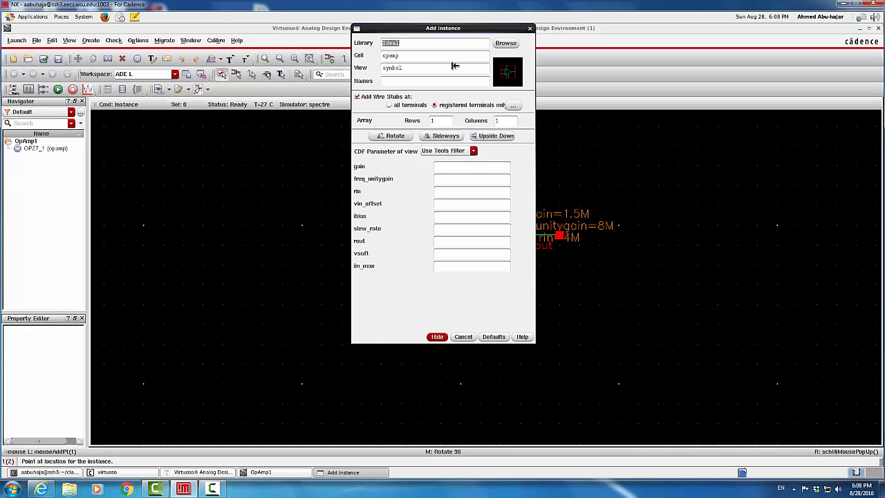
pyautogui.click(501, 44)
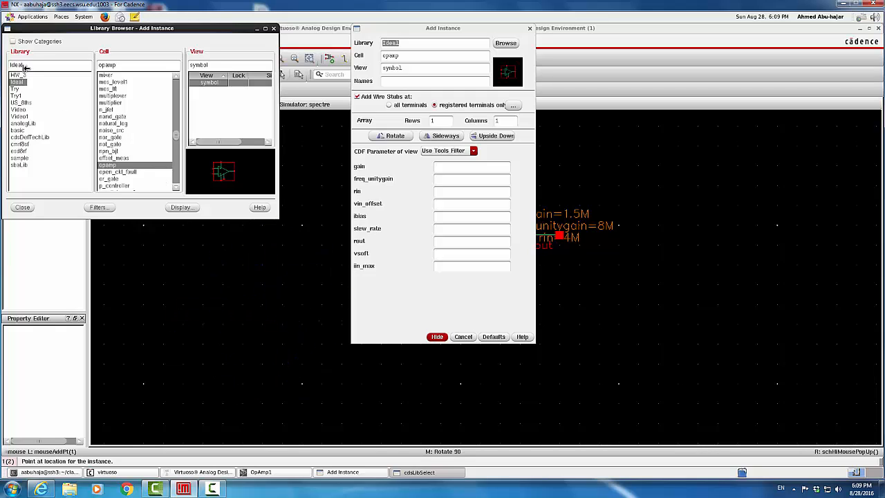
pyautogui.click(29, 123)
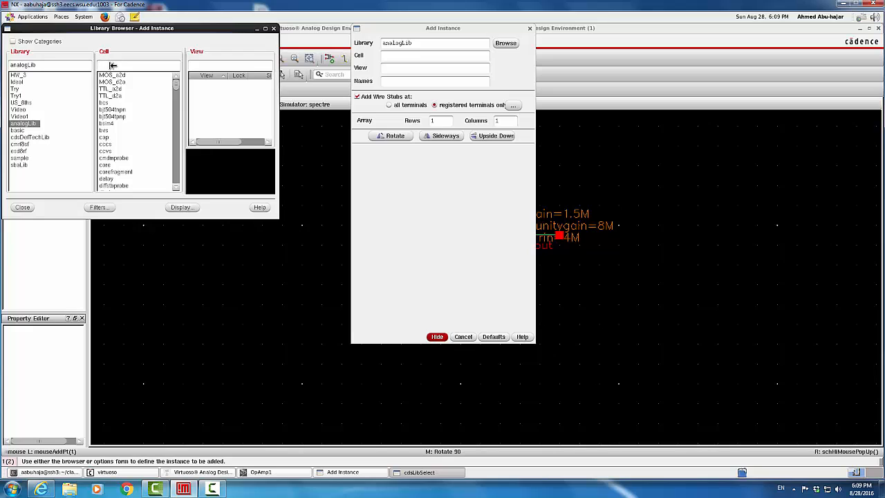
pyautogui.write('vdc')
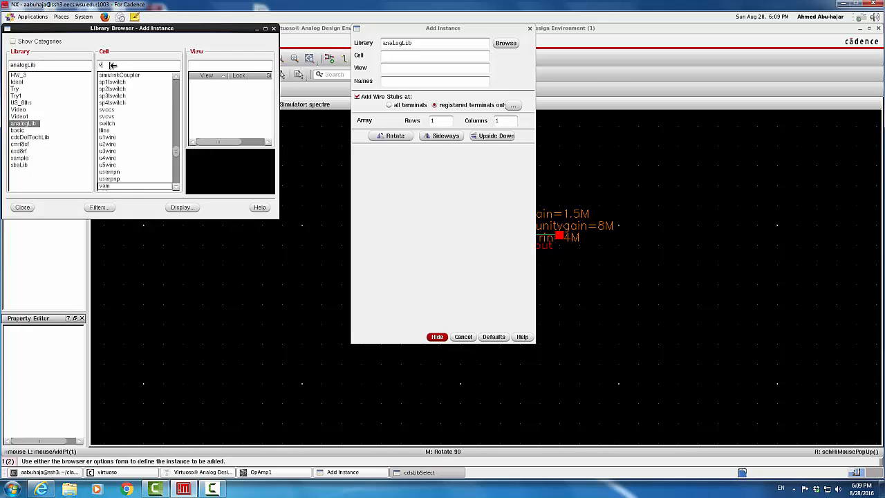
pyautogui.click(176, 187)
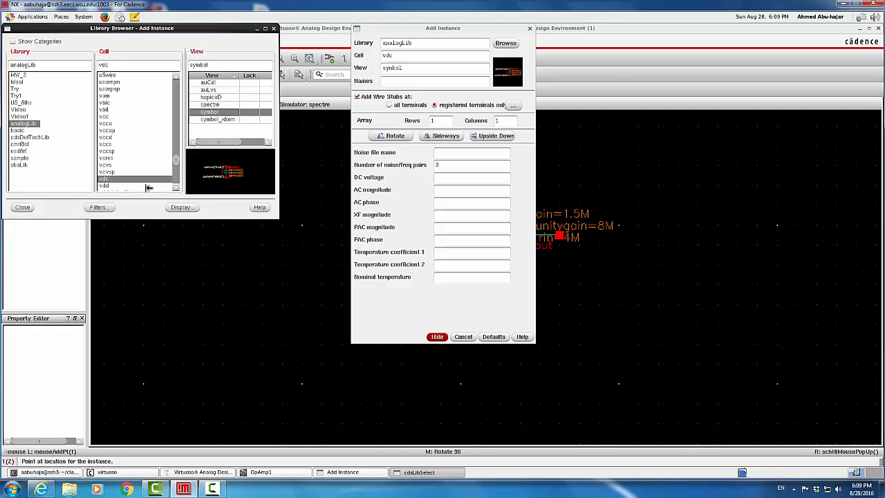
# - Set the source's DC voltage to 12V and place it below and to the left of the op-amp
pyautogui.click(458, 180)
pyautogui.write('12V')
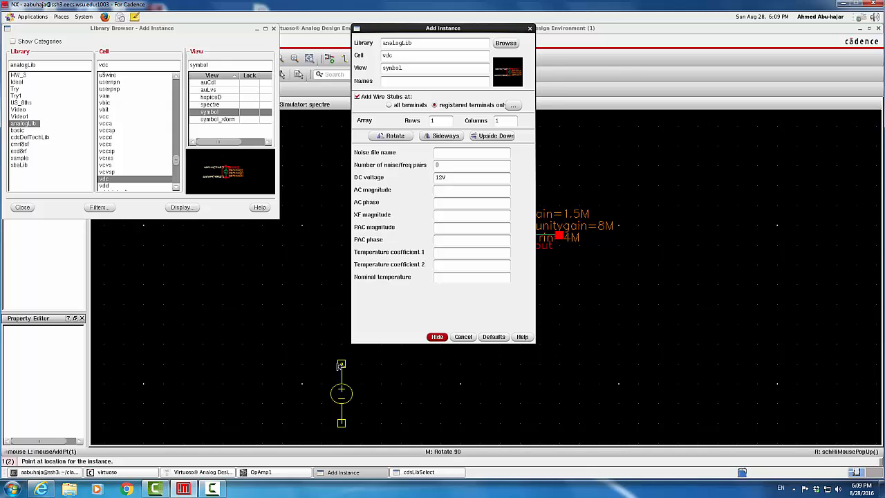
pyautogui.click(341, 365)
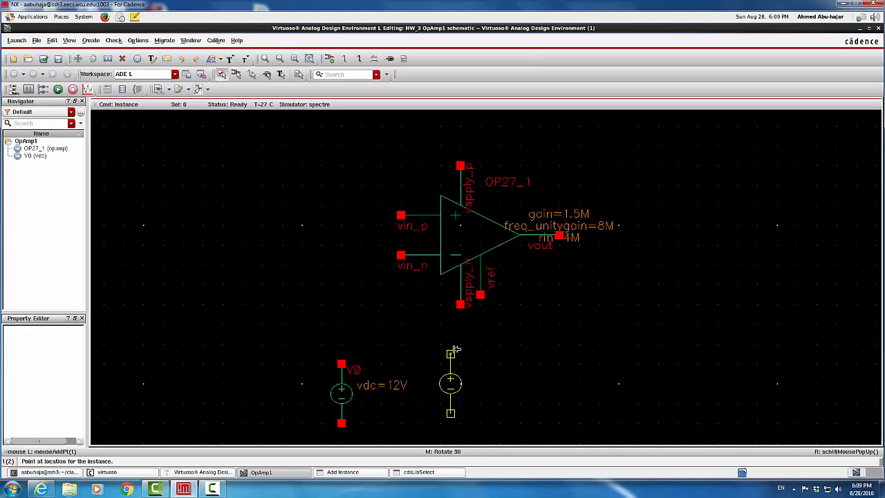
pyautogui.press('Escape')
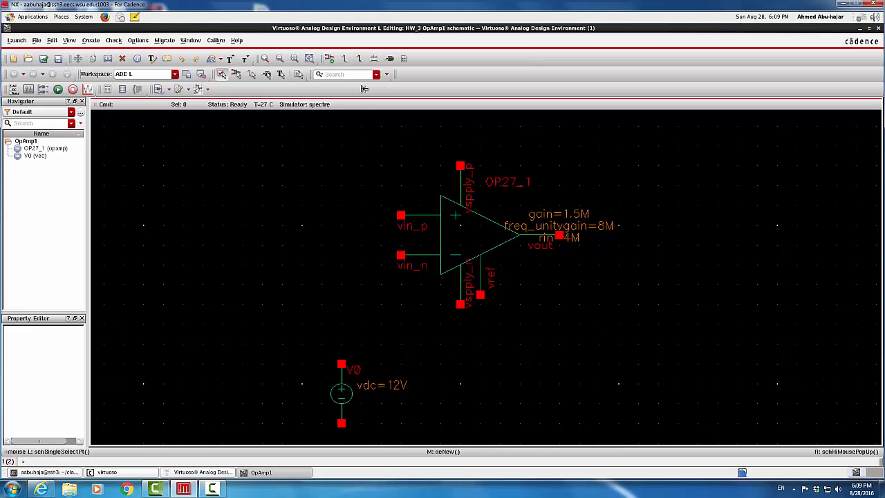
# - Add a vdc source named Vee with a DC voltage of -12 V directly below the op-amp, beside the existing source
pyautogui.click(331, 59)
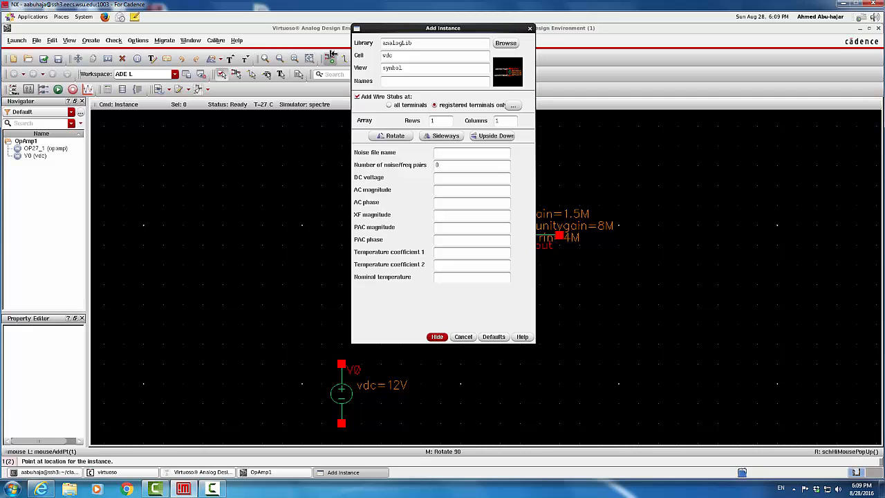
pyautogui.click(456, 177)
pyautogui.write('-12')
pyautogui.write('ee')
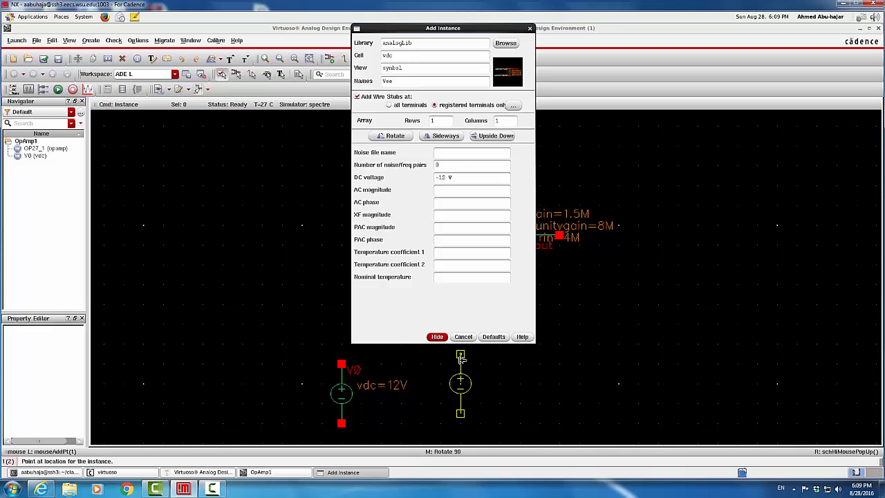
pyautogui.click(462, 363)
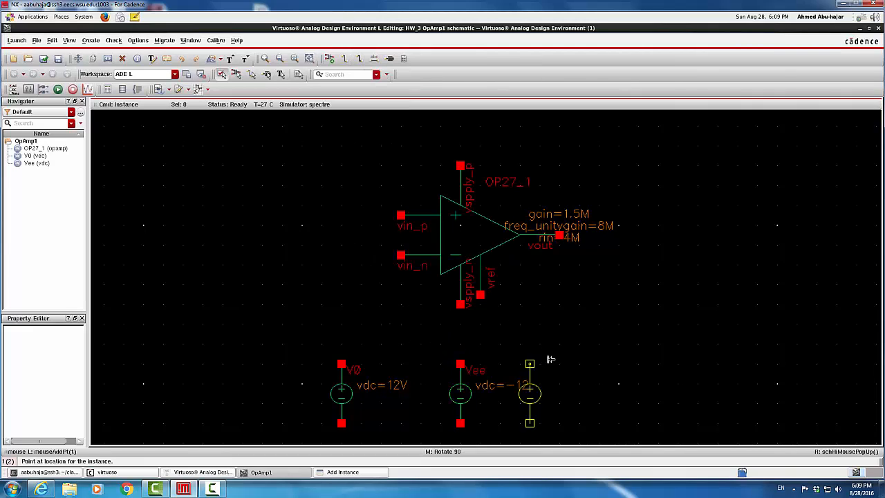
pyautogui.press('Escape')
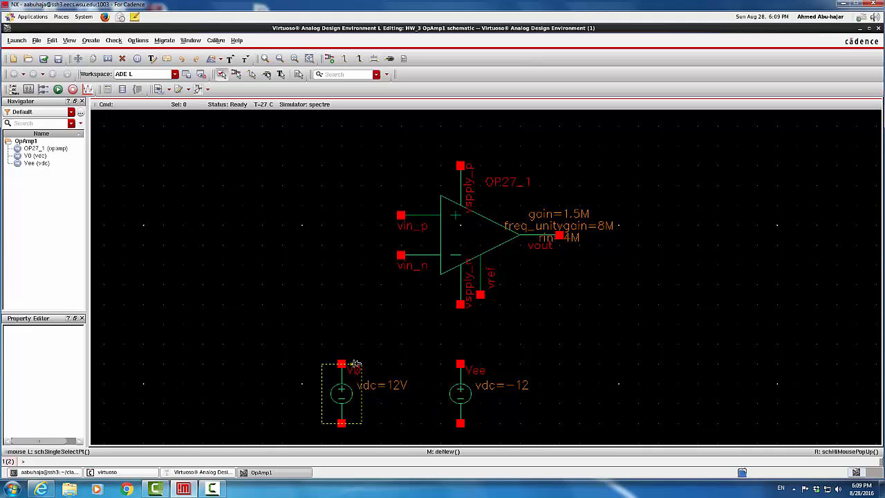
# - Rename the positive 12 V source's instance as Vcc
pyautogui.click(343, 387)
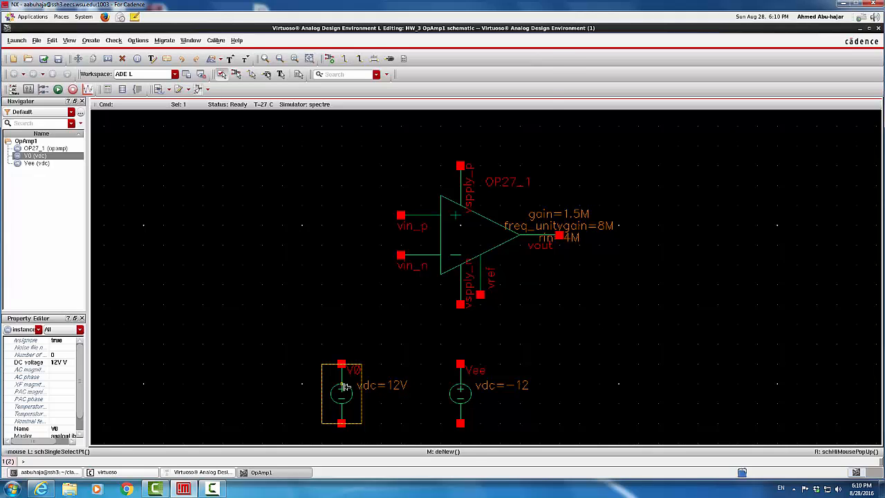
pyautogui.press('q')
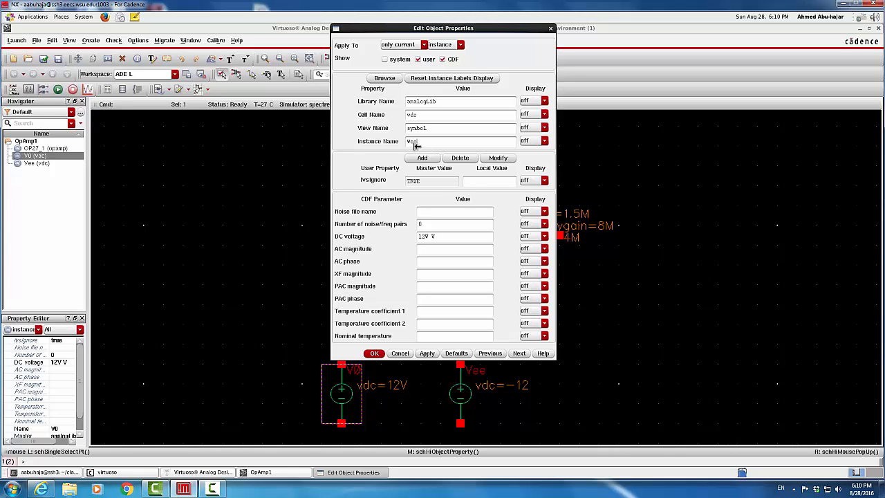
pyautogui.click(375, 353)
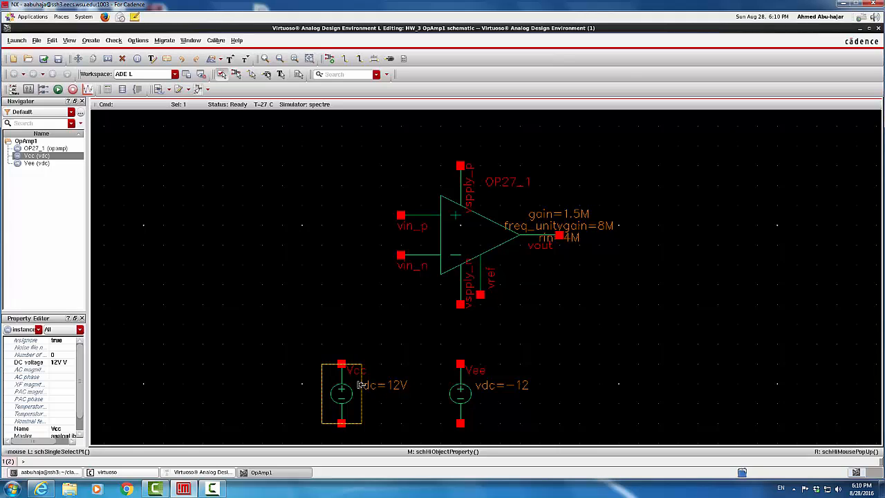
# - Review the properties of the op-amp and both sources, correcting Vcc's DC voltage entry to 12 V
pyautogui.click(469, 241)
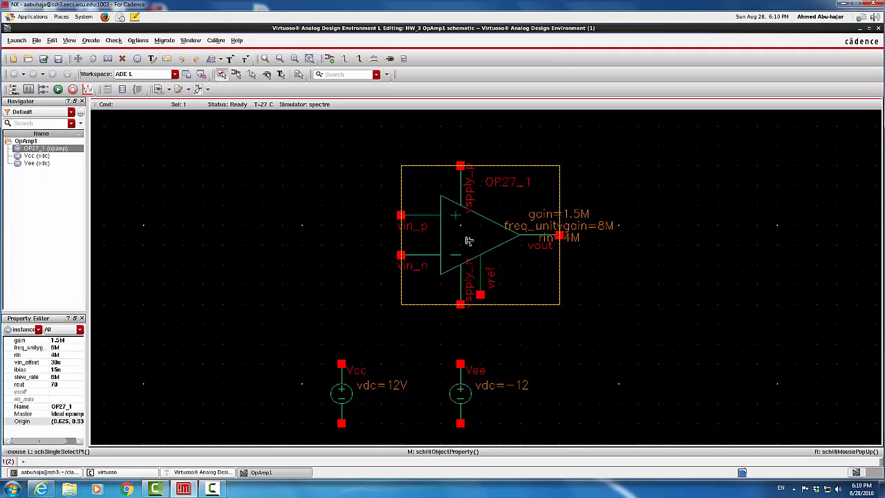
pyautogui.middleClick(468, 240)
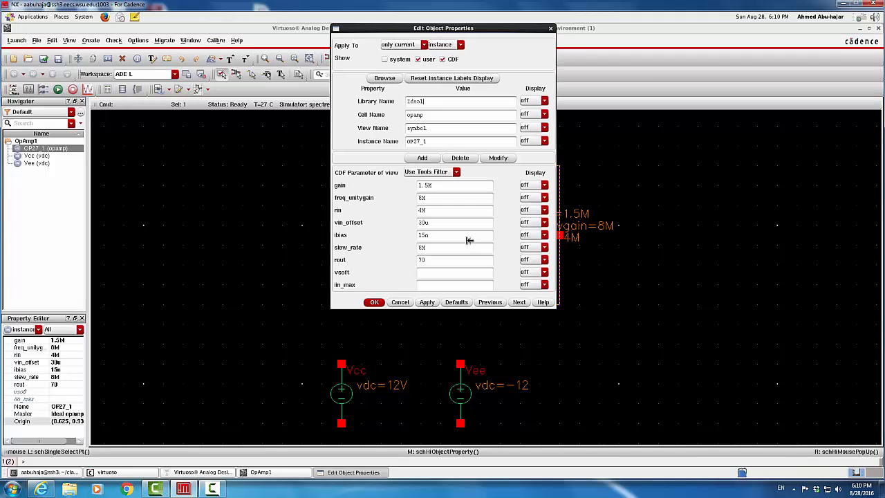
pyautogui.click(550, 29)
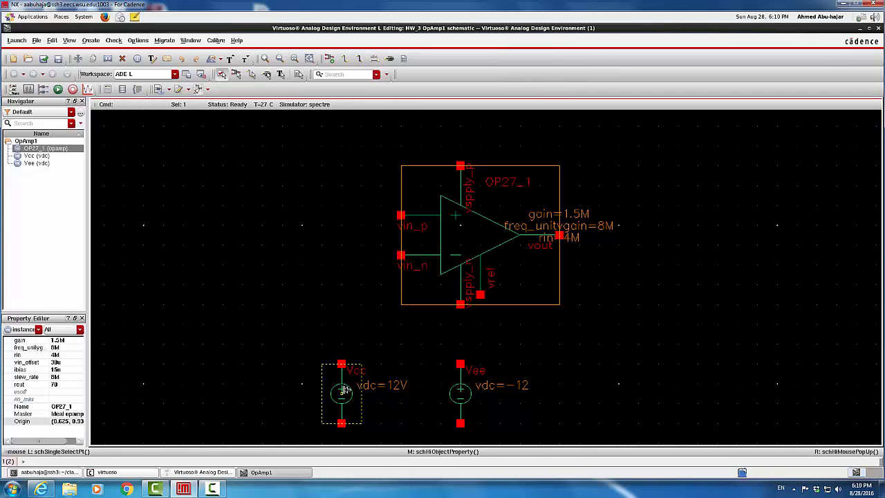
pyautogui.press('e')
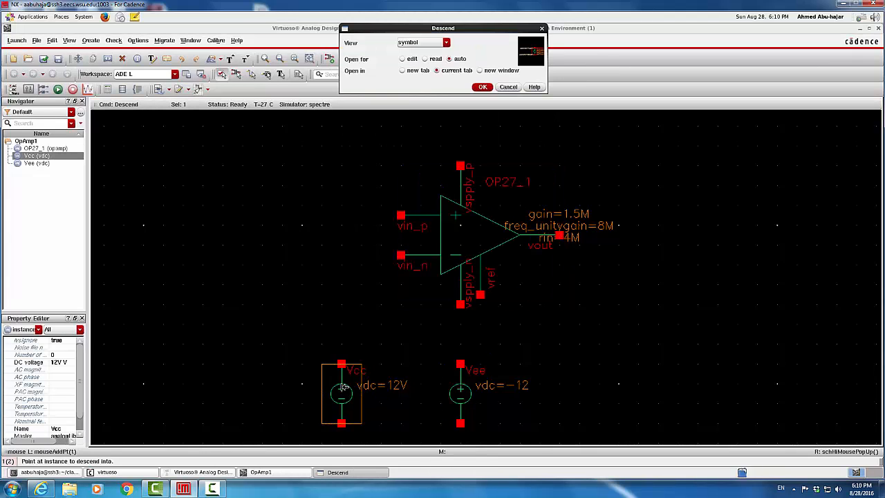
pyautogui.click(542, 28)
pyautogui.press('q')
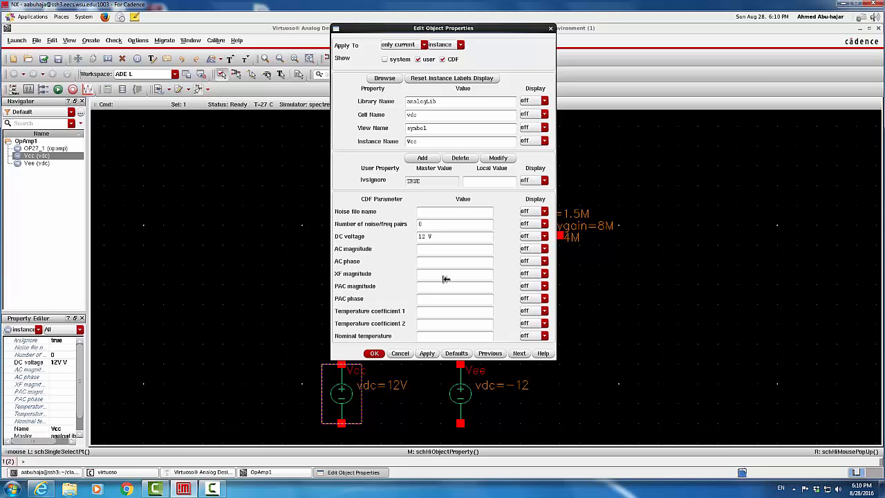
pyautogui.click(374, 352)
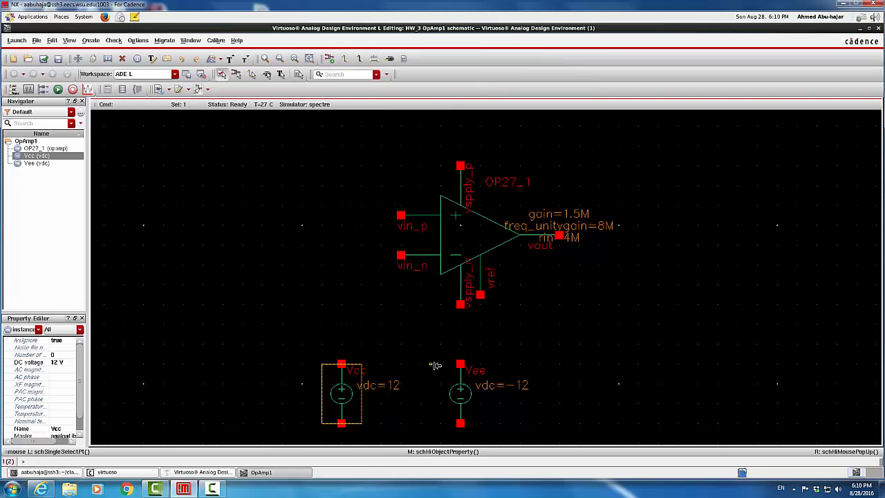
pyautogui.middleClick(459, 394)
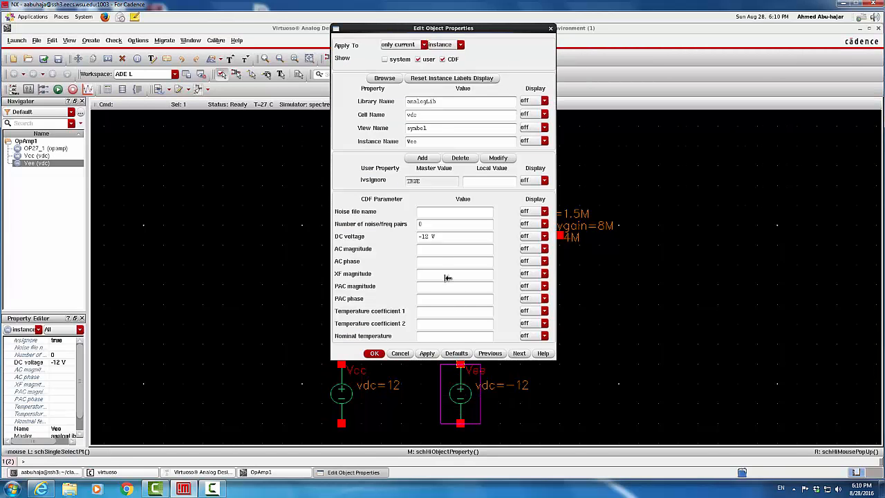
pyautogui.click(547, 29)
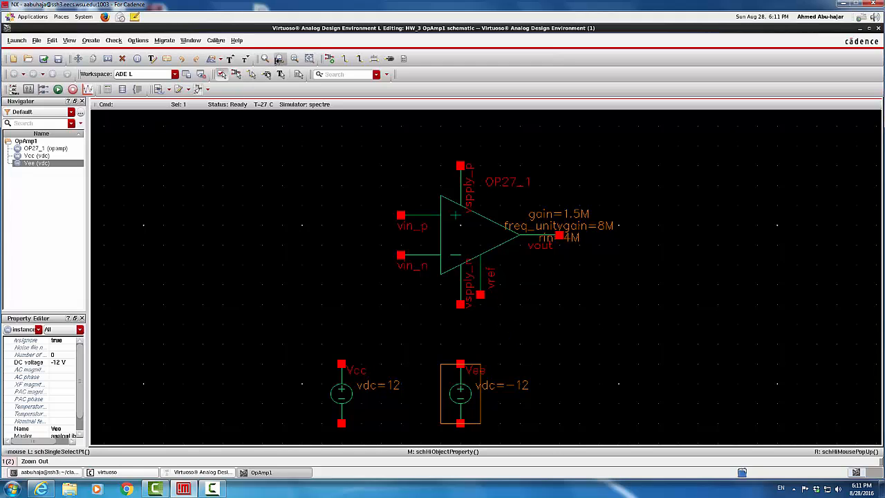
# - Move the Vcc source above the op-amp, slightly to the left of its positive supply pin
pyautogui.click(279, 59)
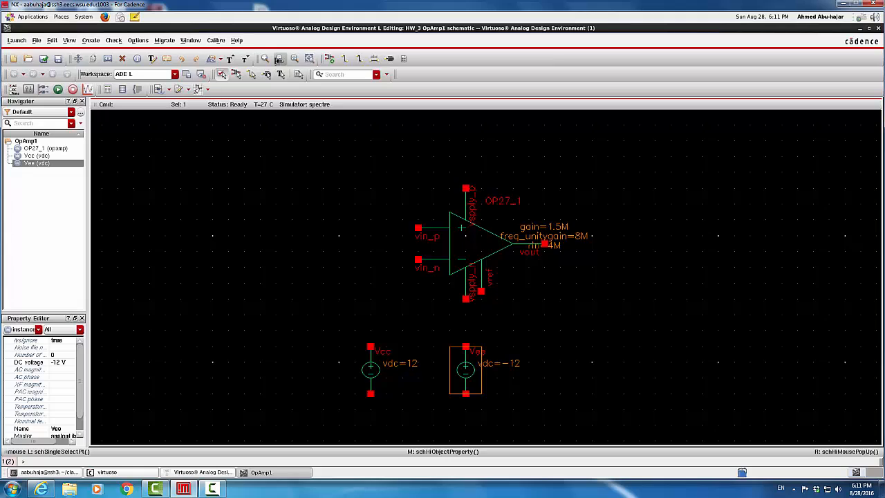
pyautogui.click(279, 59)
pyautogui.moveTo(393, 347); pyautogui.dragTo(429, 151)
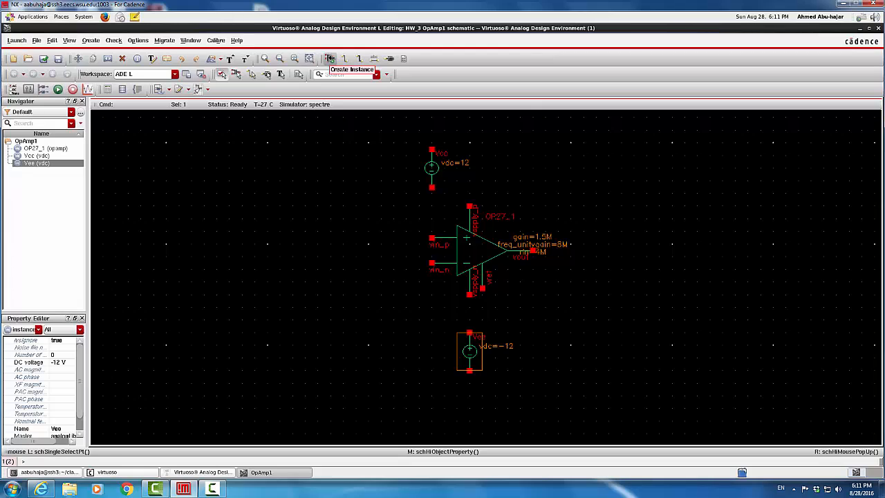
# - Add gnd symbols from analogLib to the negative terminals of the Vee and Vcc sources
pyautogui.click(329, 59)
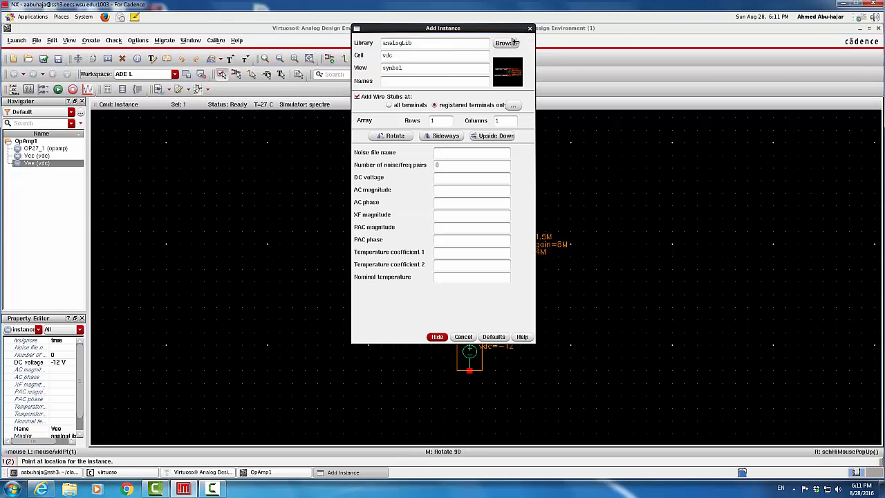
pyautogui.click(511, 43)
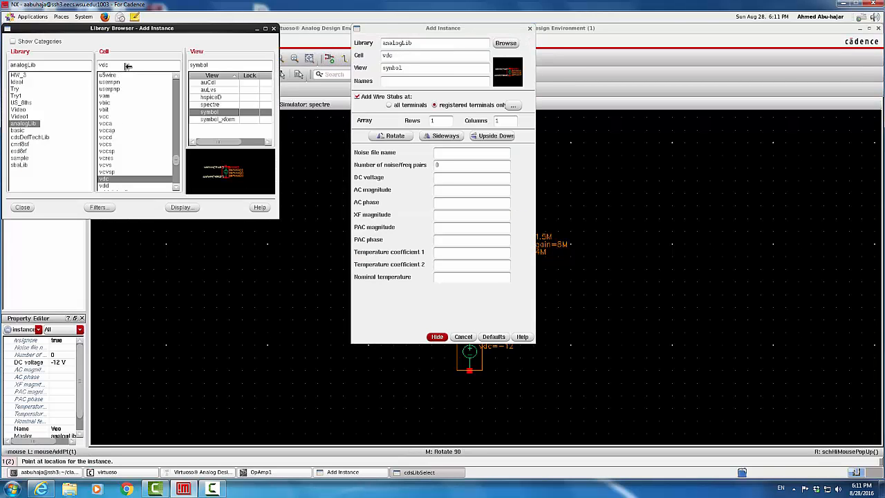
pyautogui.press('BackSpace')
pyautogui.press('BackSpace')
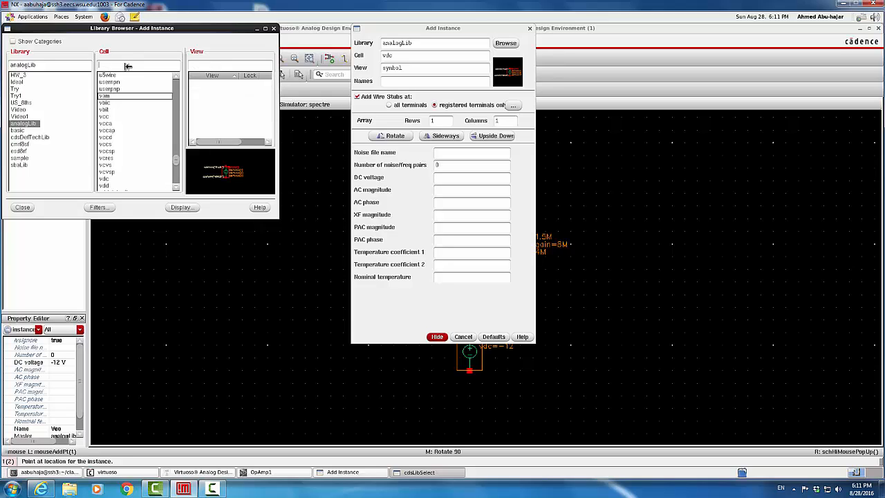
pyautogui.write('gnd')
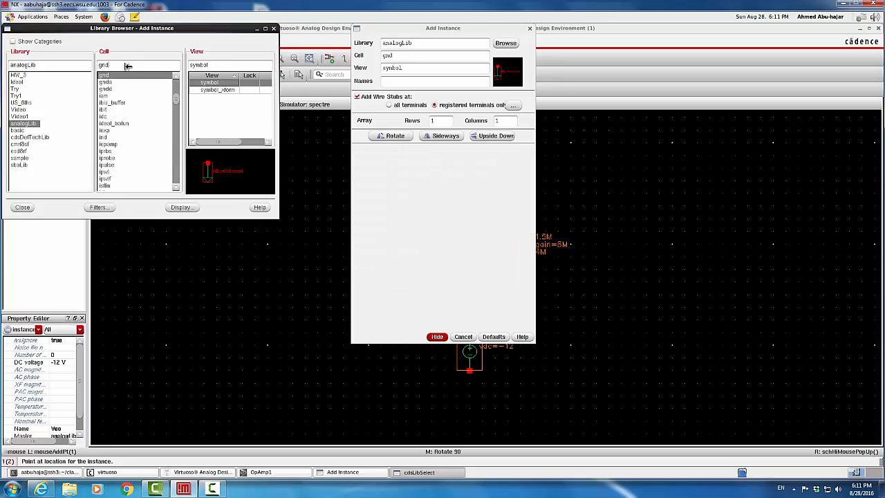
pyautogui.click(470, 374)
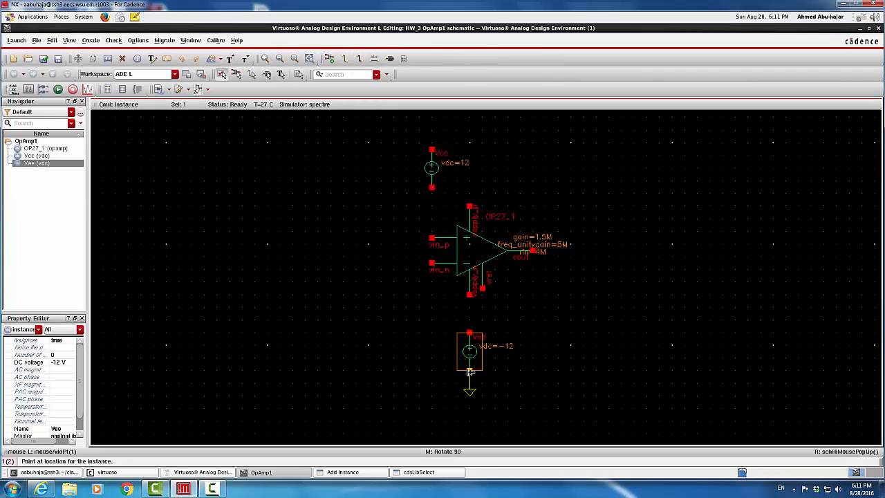
pyautogui.click(430, 188)
pyautogui.press('Escape')
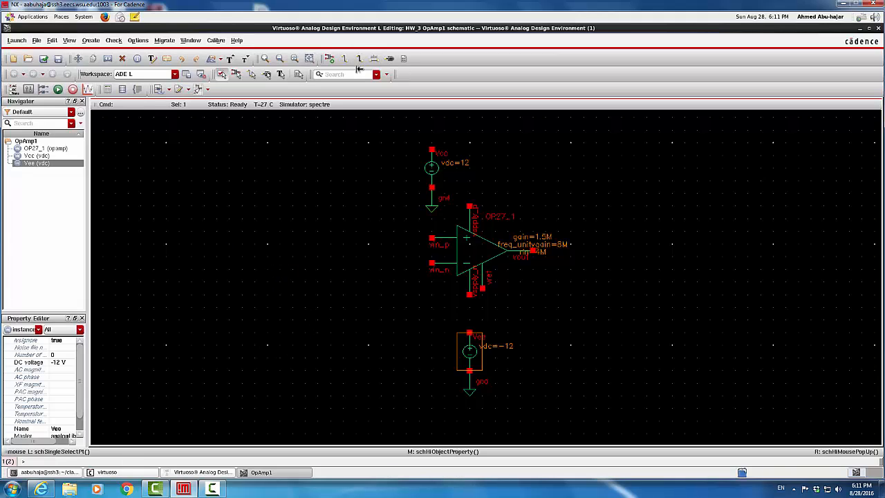
# - Wire Vcc's positive terminal to the op-amp's positive supply pin and Vee's positive terminal to the negative supply pin
pyautogui.click(432, 150)
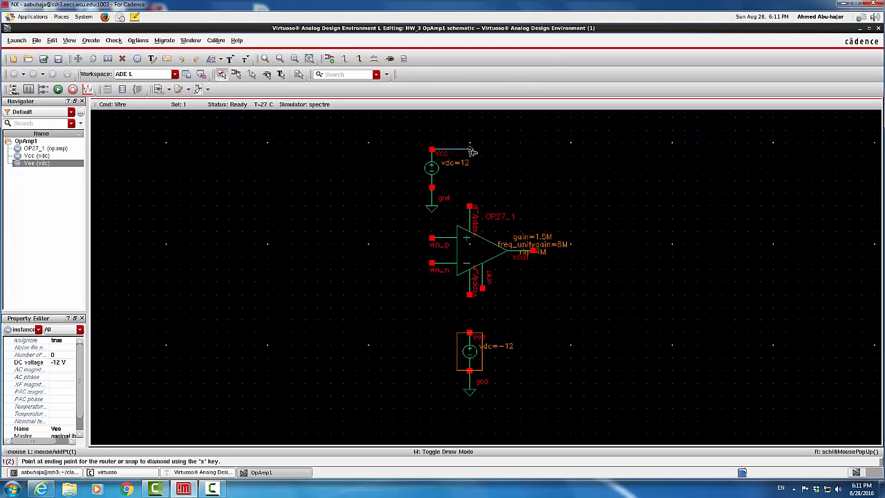
pyautogui.click(470, 204)
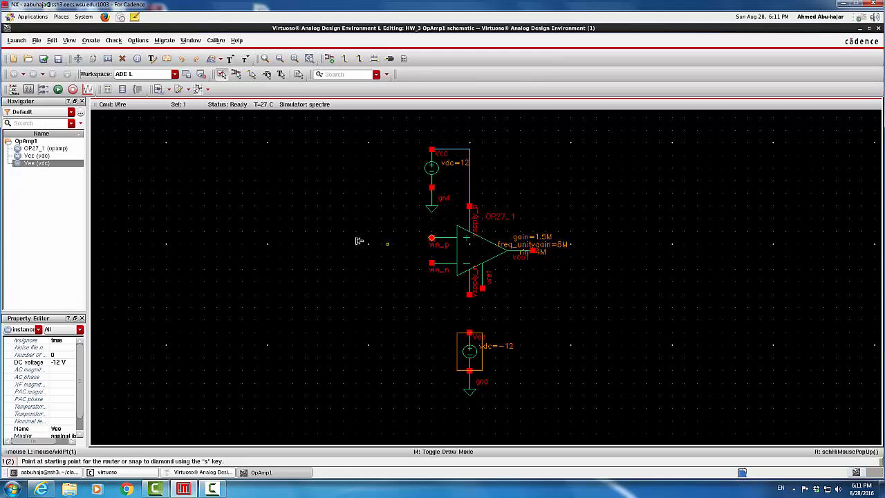
pyautogui.click(471, 295)
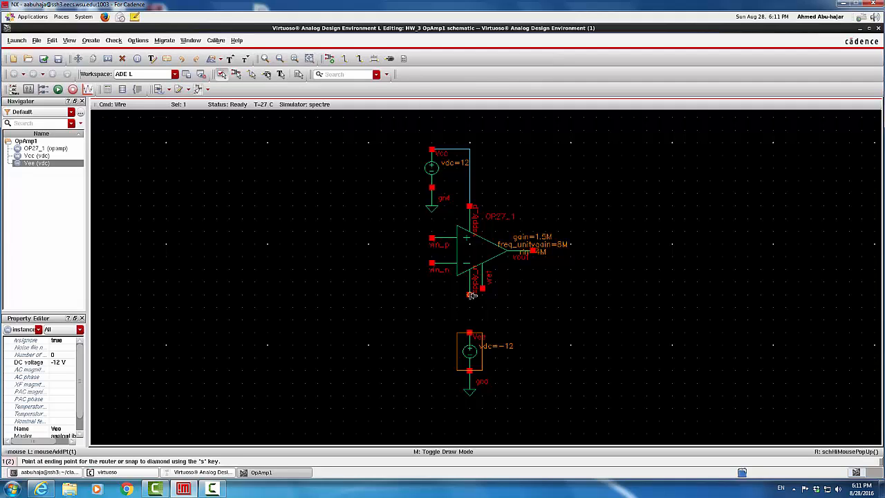
pyautogui.click(470, 332)
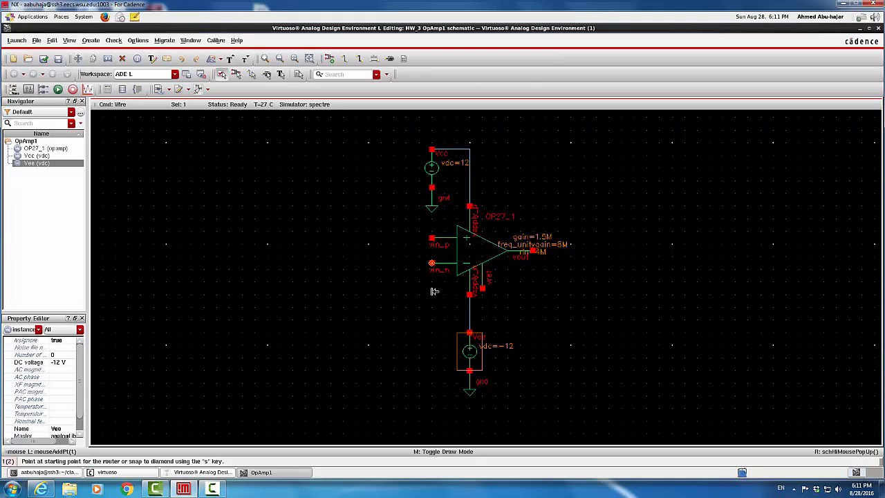
pyautogui.press('Escape')
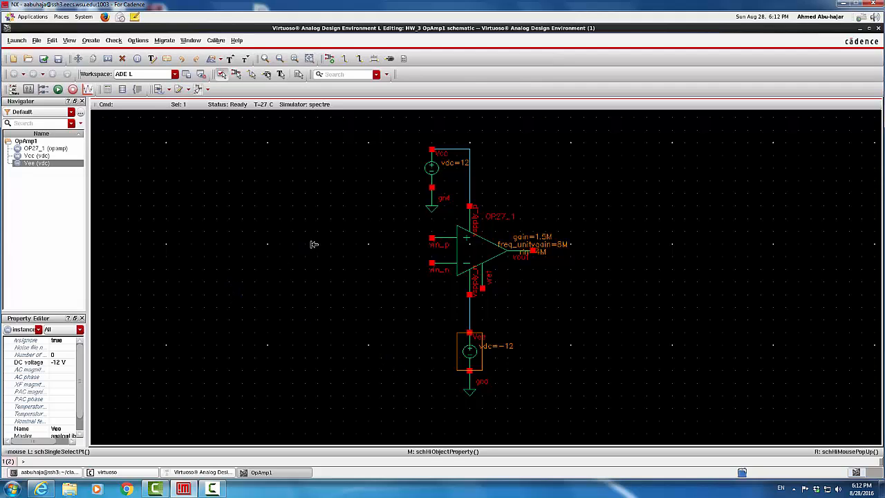
# - Add a 1K res symbol from analogLib, rotated horizontally, in line with and left of the op-amp's inverting input
pyautogui.click(329, 58)
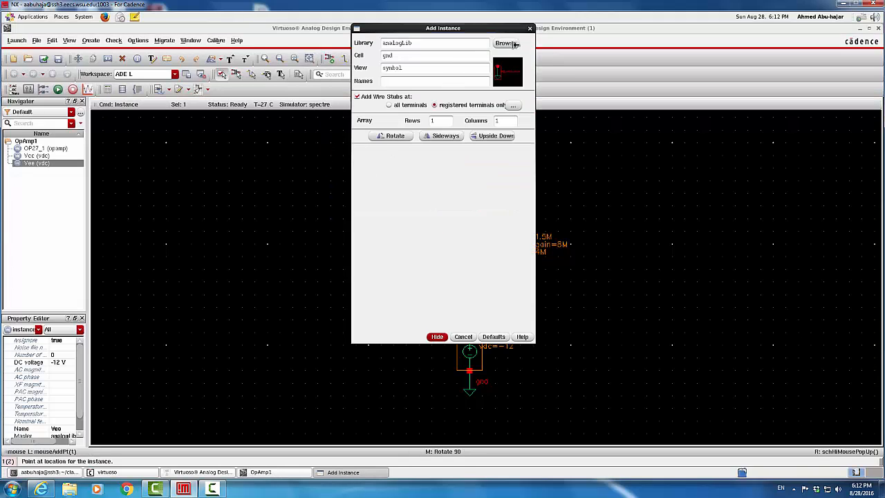
pyautogui.click(514, 43)
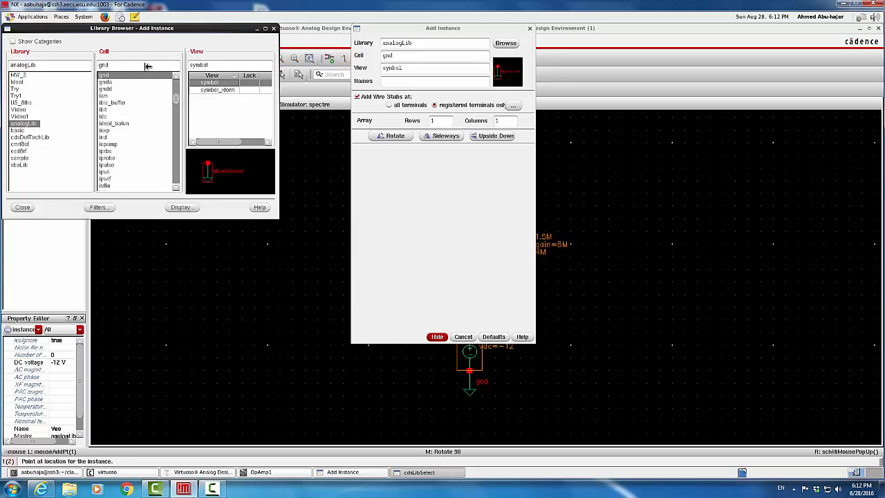
pyautogui.press('BackSpace')
pyautogui.press('BackSpace')
pyautogui.press('BackSpace')
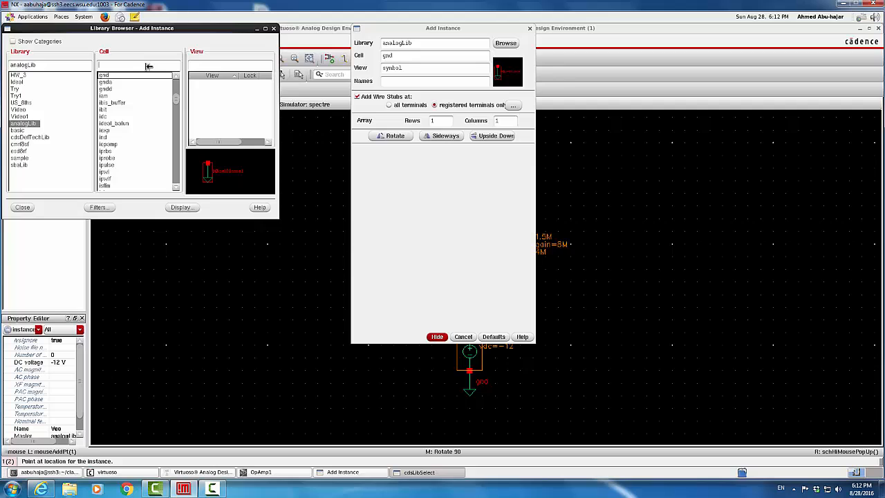
pyautogui.write('s')
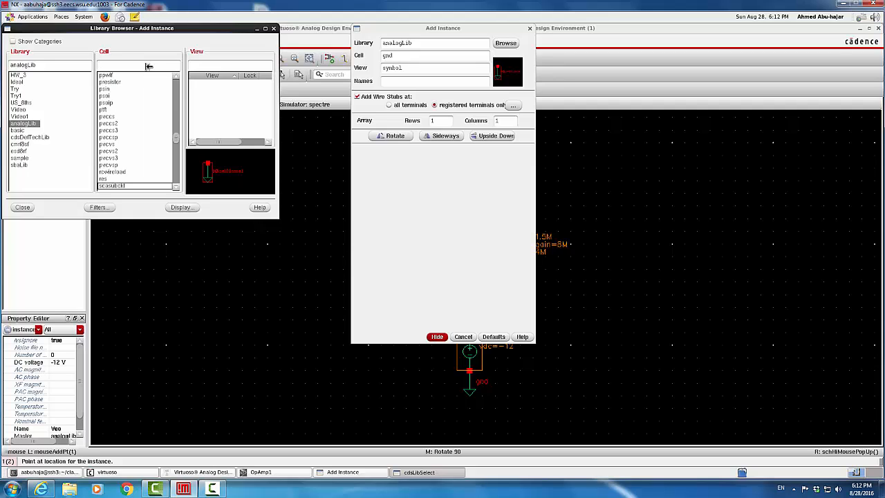
pyautogui.write('res')
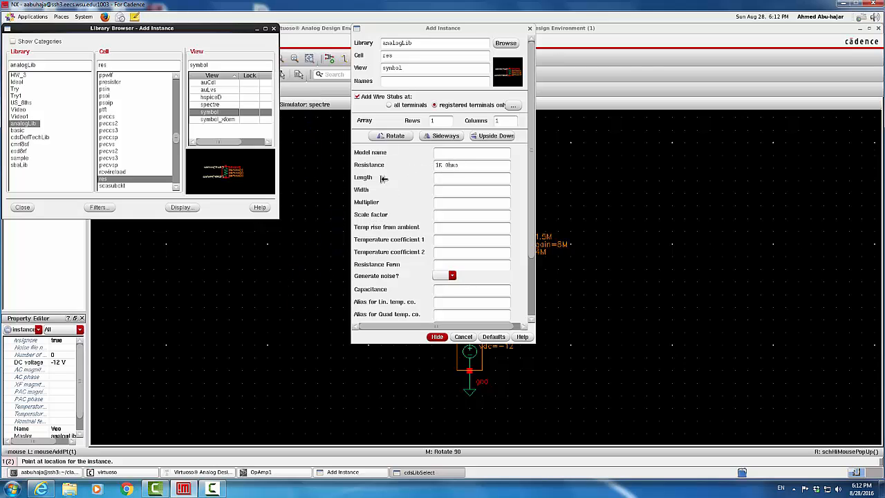
pyautogui.click(389, 137)
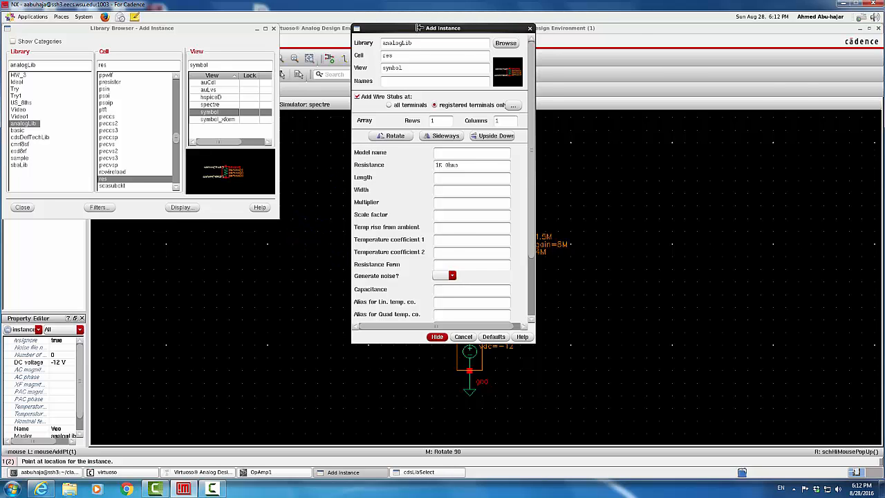
pyautogui.moveTo(418, 28); pyautogui.dragTo(677, 88)
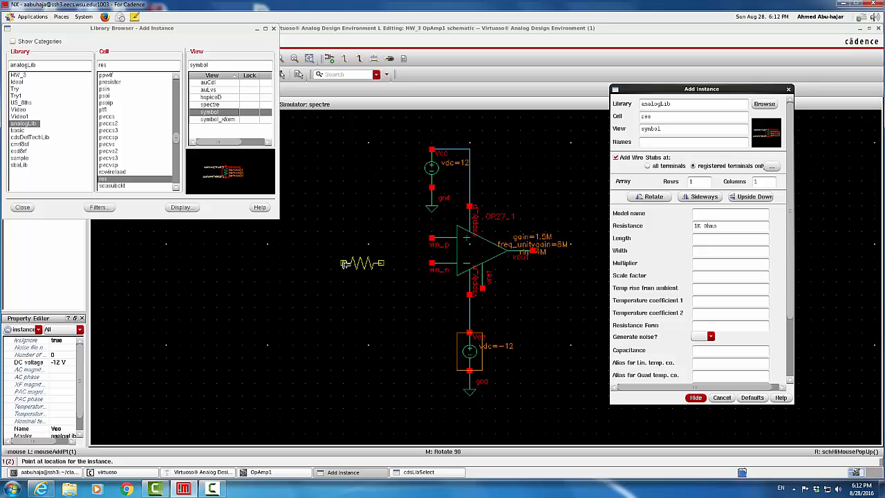
pyautogui.click(343, 263)
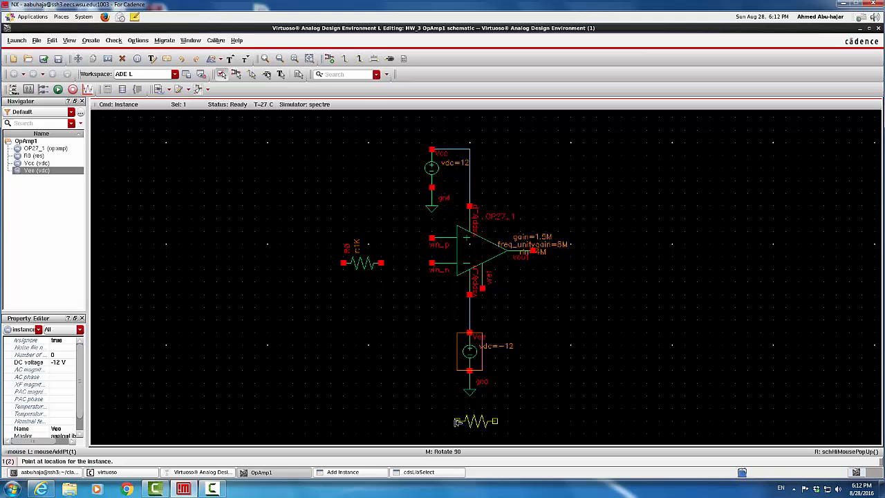
pyautogui.press('Escape')
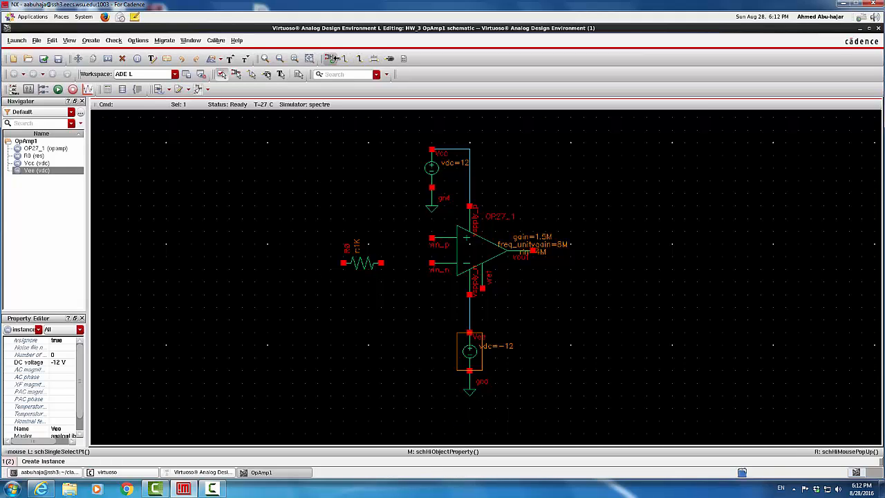
# - Add a second horizontal res instance with a resistance of 10K Ohms just below Vee's ground symbol
pyautogui.click(330, 58)
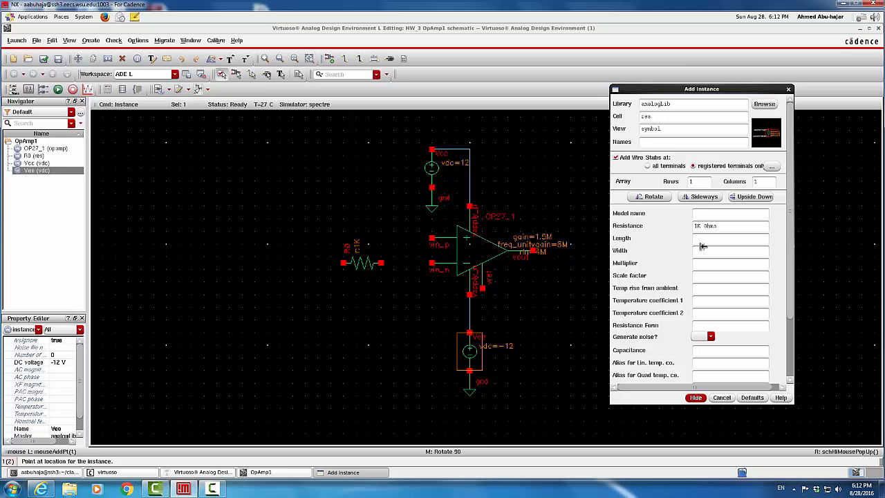
pyautogui.click(653, 197)
pyautogui.click(451, 419)
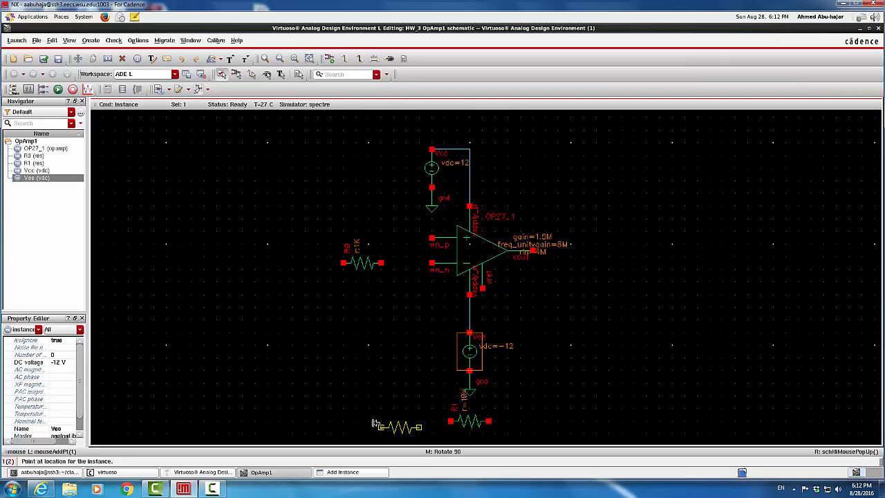
pyautogui.press('Escape')
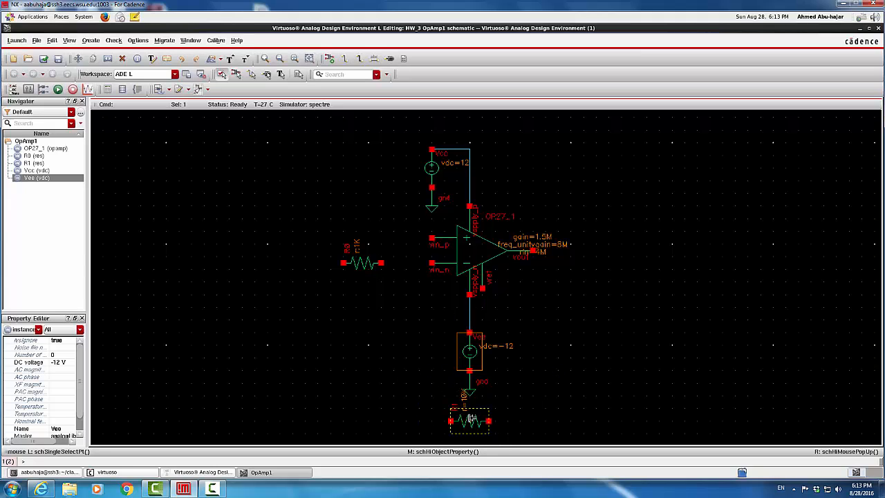
# - Rename the 10K resistor as R2 and the 1K resistor as R1
pyautogui.click(471, 419)
pyautogui.middleClick(472, 420)
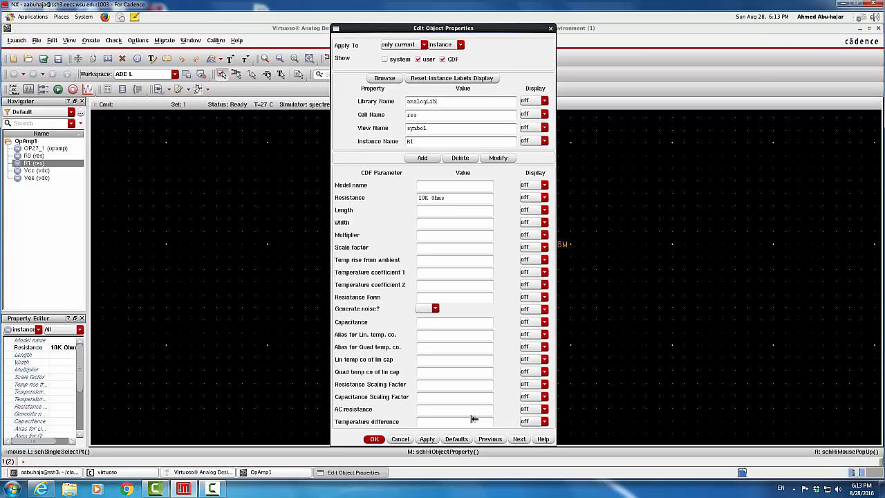
pyautogui.click(418, 142)
pyautogui.click(374, 439)
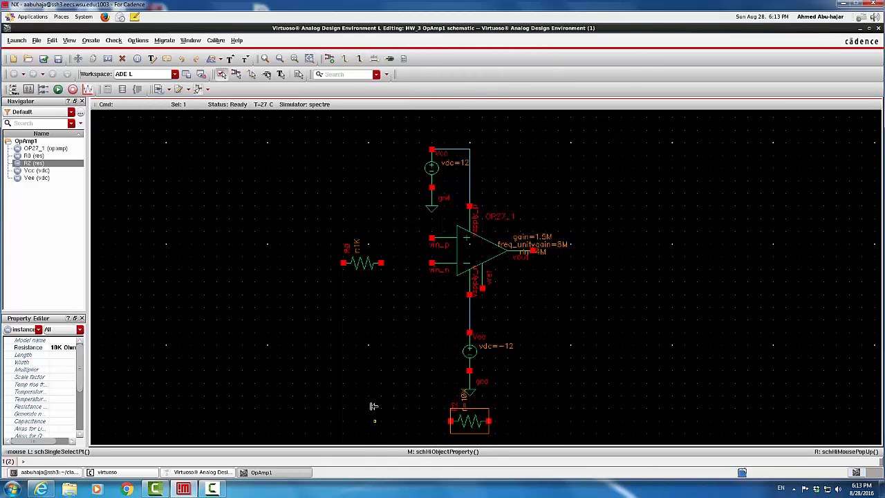
pyautogui.click(361, 269)
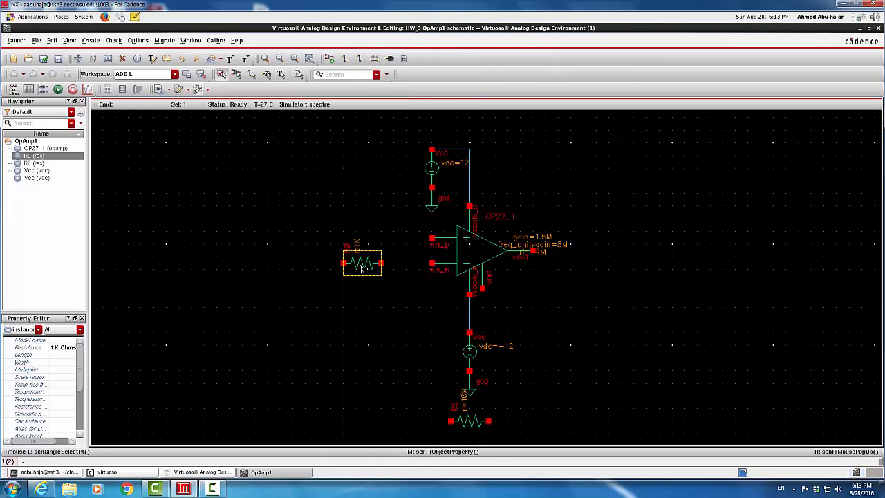
pyautogui.middleClick(362, 270)
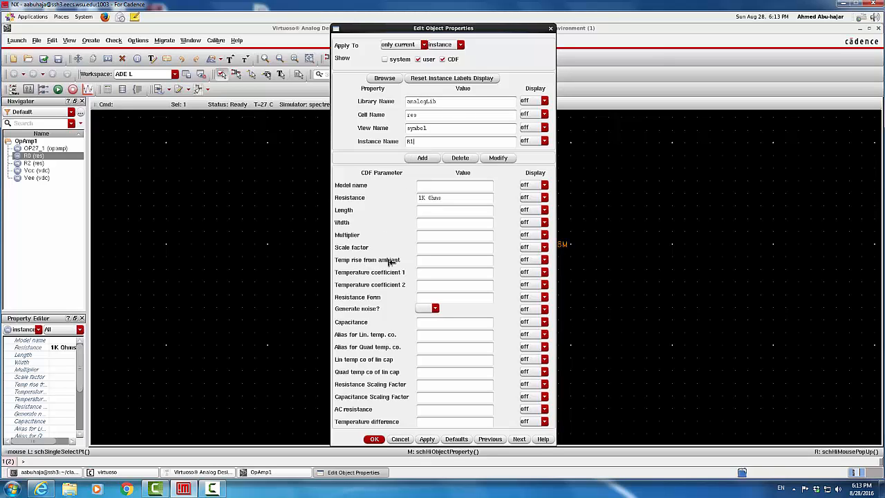
pyautogui.click(380, 439)
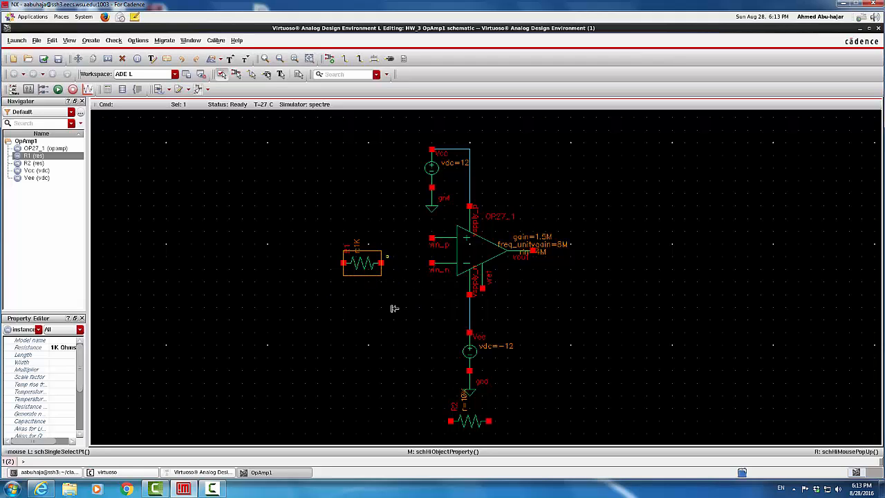
# - Wire R1 and R2 to the op-amp's inverting input, and R2's other terminal to the op-amp output
pyautogui.click(349, 58)
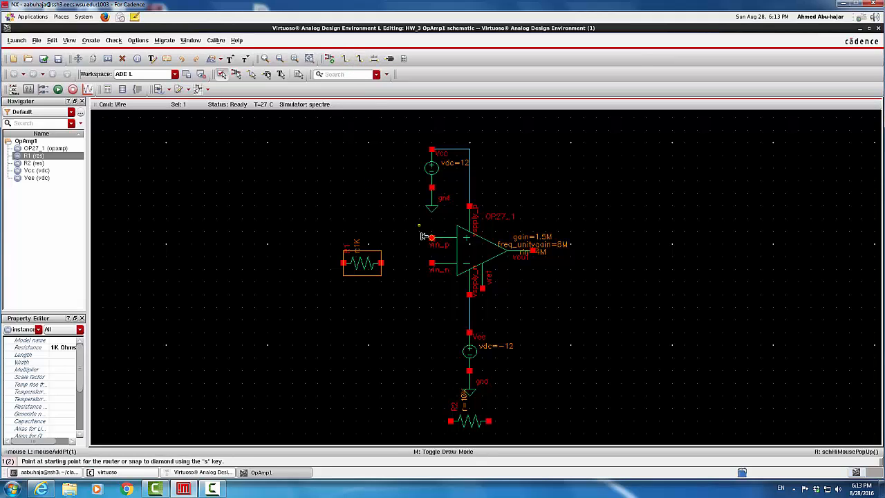
pyautogui.click(383, 263)
pyautogui.click(432, 262)
pyautogui.click(432, 263)
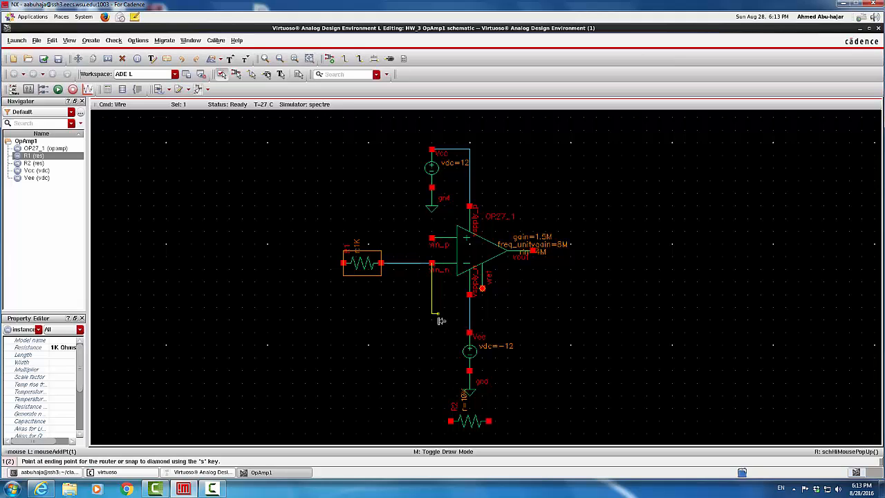
pyautogui.click(450, 421)
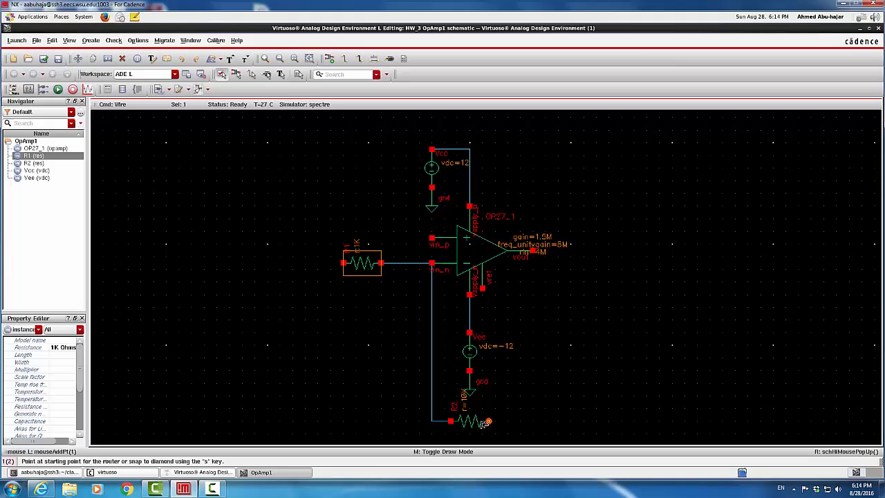
pyautogui.click(533, 251)
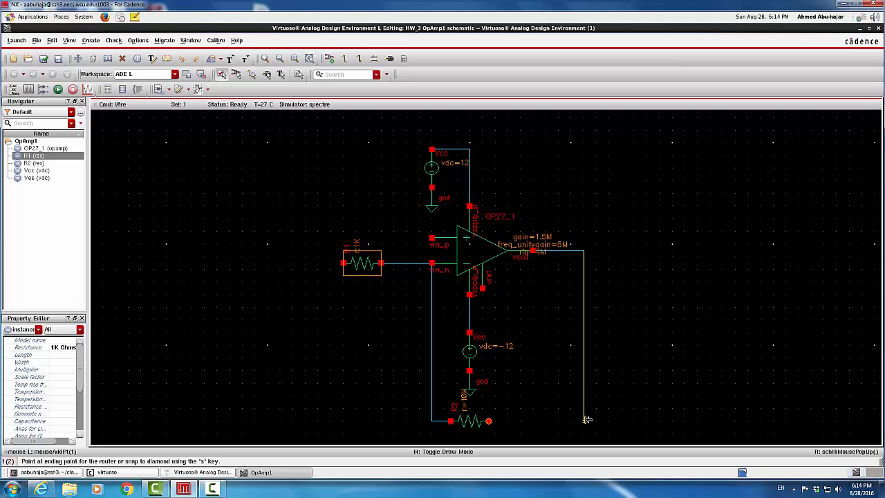
pyautogui.click(489, 420)
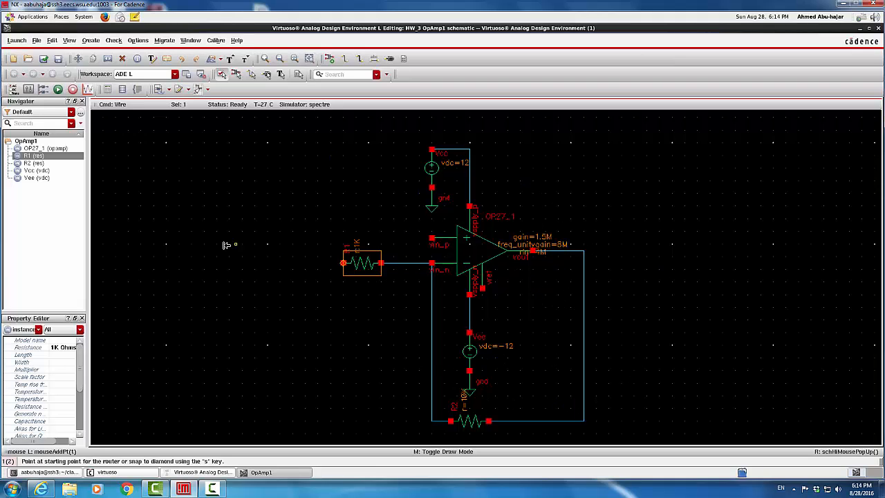
# - Choose the vsin symbol from analogLib as the instance to add
pyautogui.click(330, 58)
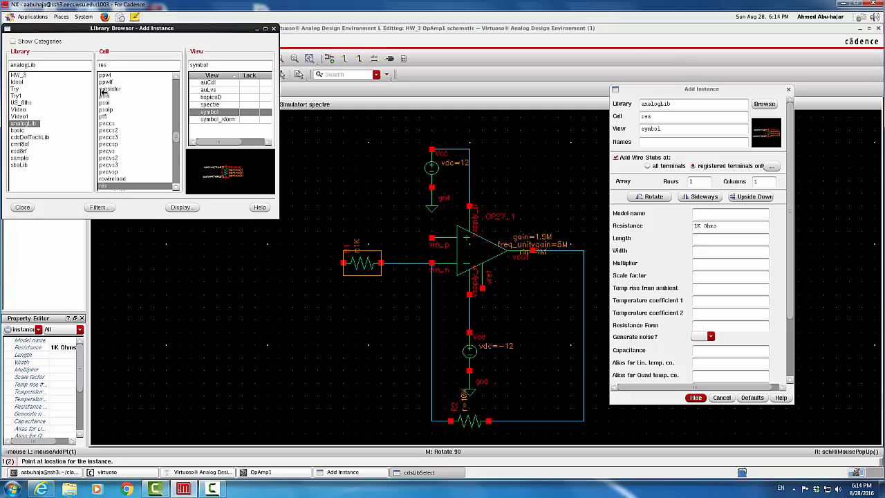
pyautogui.press('BackSpace')
pyautogui.press('BackSpace')
pyautogui.press('BackSpace')
pyautogui.write('vsin')
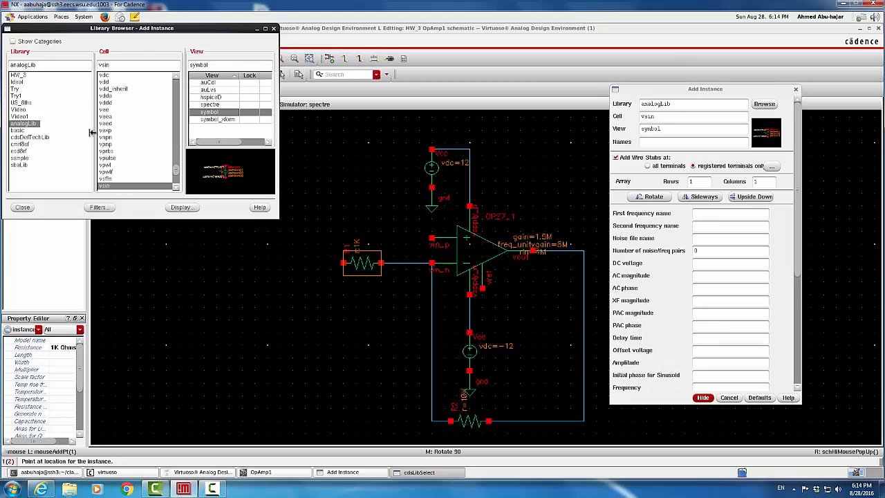
pyautogui.click(177, 184)
pyautogui.click(177, 183)
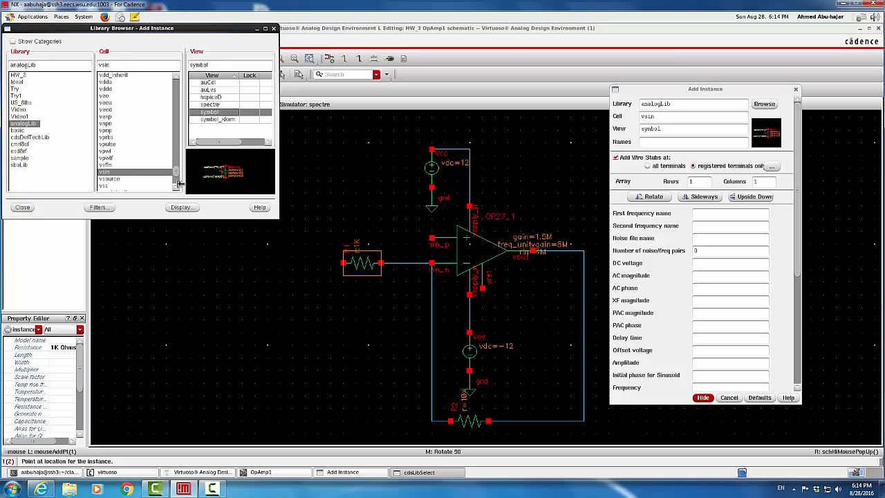
pyautogui.click(177, 184)
pyautogui.click(104, 166)
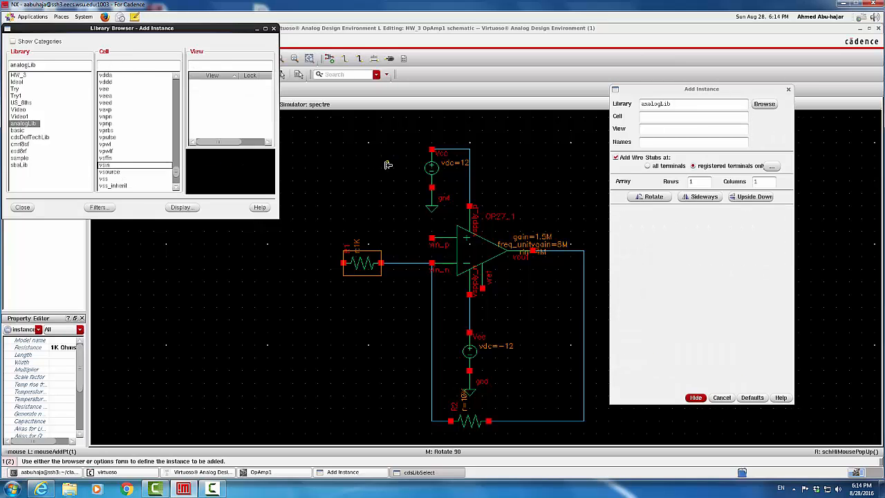
pyautogui.click(103, 166)
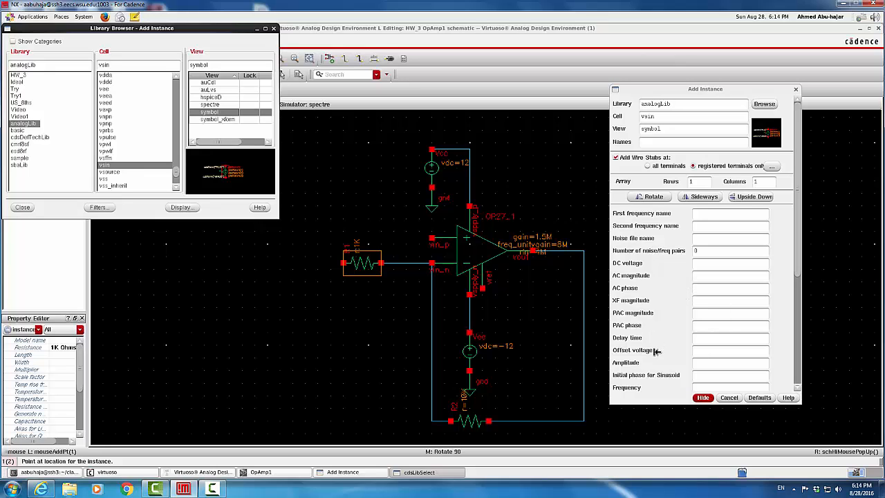
# - Set the sine source's amplitude to 0.1 V and frequency to 1K, and place it left of R1
pyautogui.click(700, 362)
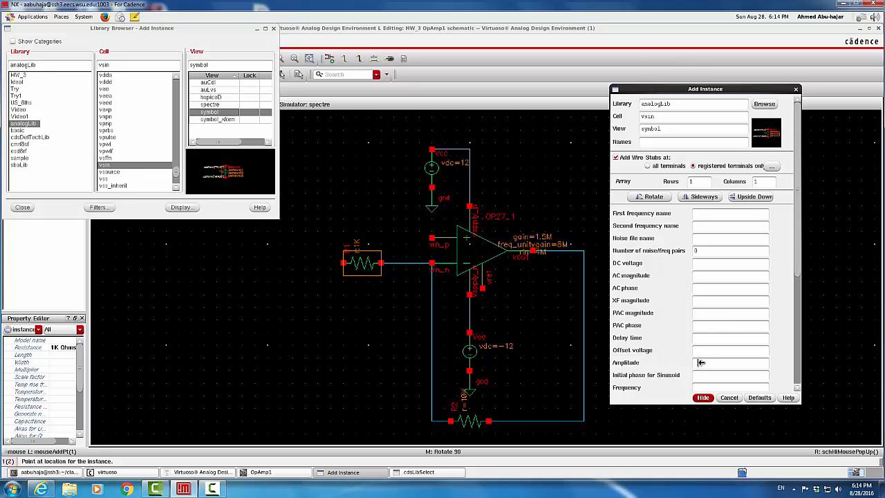
pyautogui.write('0.1 V')
pyautogui.click(705, 375)
pyautogui.click(269, 249)
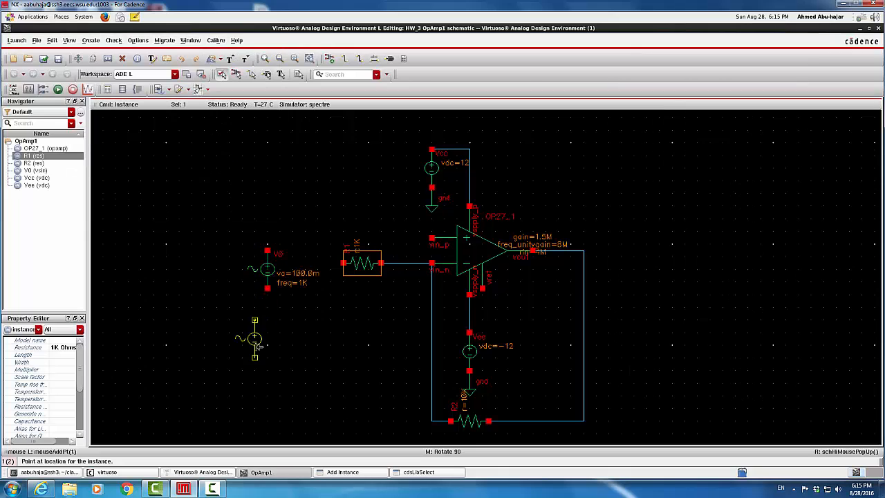
pyautogui.press('Escape')
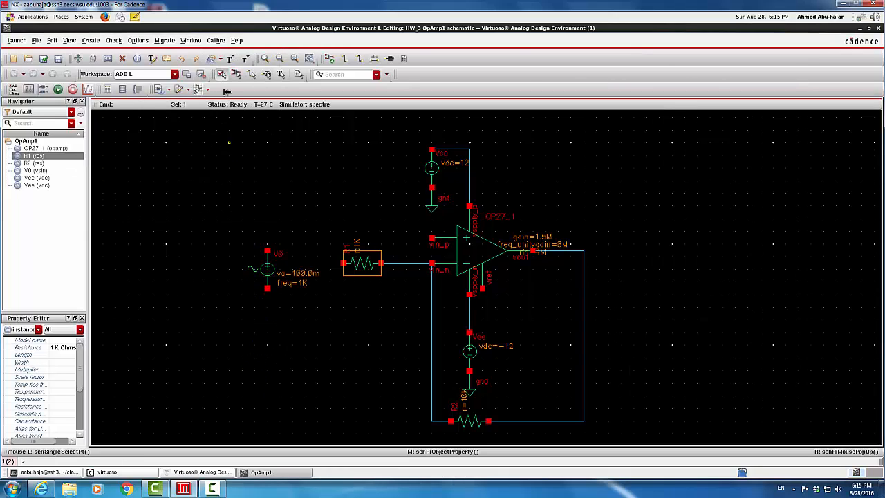
# - Wire the sine source's positive terminal to the op-amp's non-inverting input vin_p
pyautogui.click(344, 59)
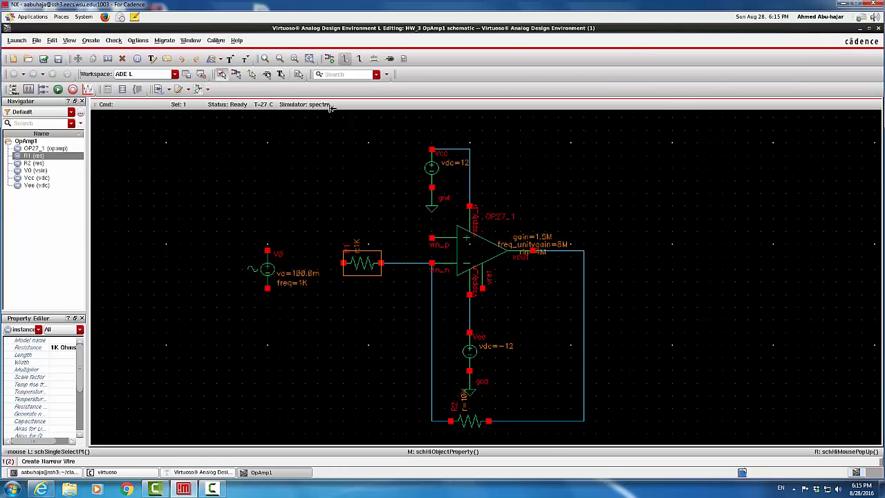
pyautogui.click(267, 250)
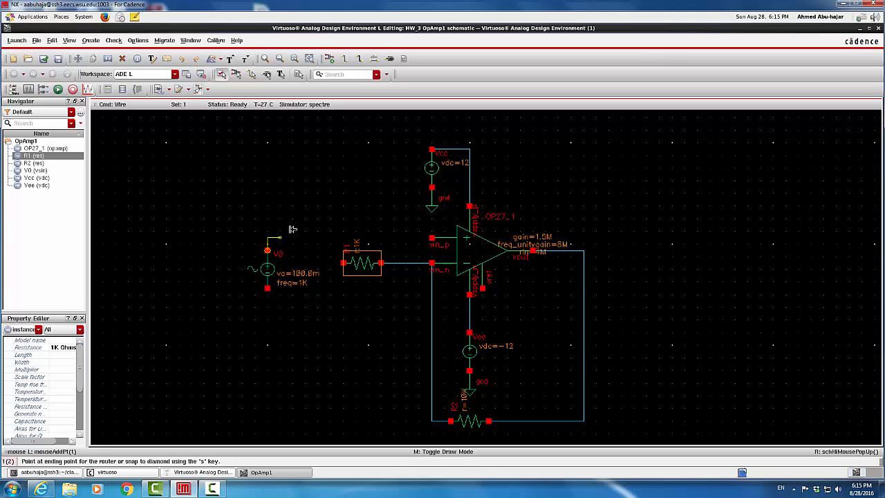
pyautogui.click(432, 237)
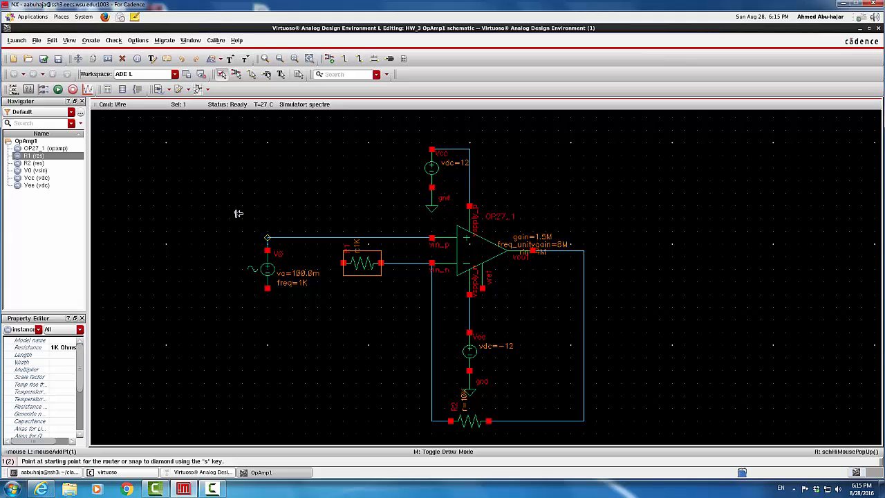
pyautogui.press('Escape')
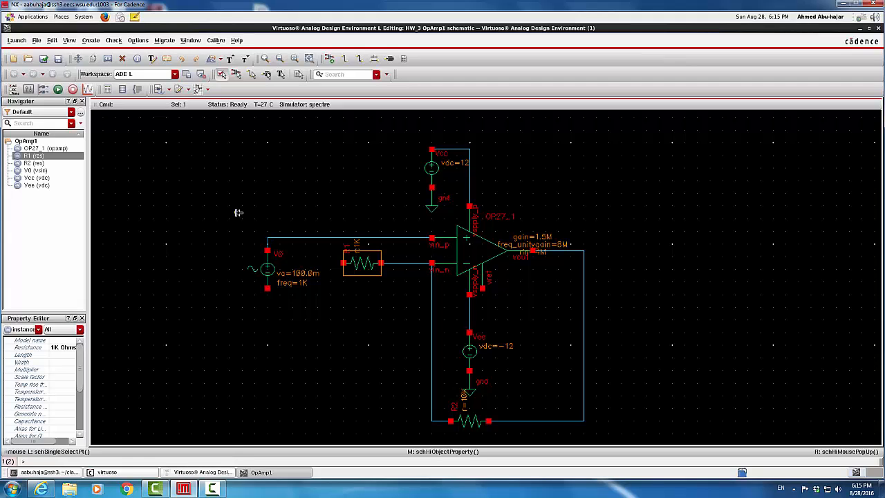
# - Choose the gnd symbol from analogLib as the instance to add
pyautogui.click(330, 58)
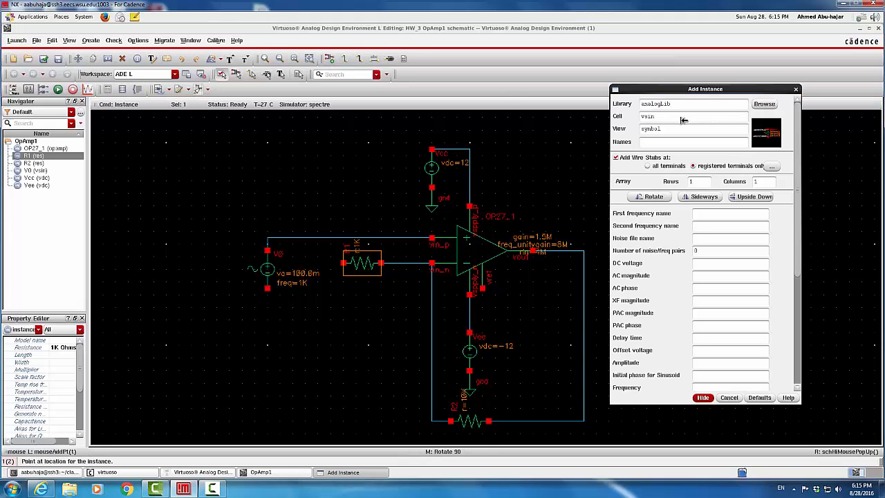
pyautogui.click(762, 104)
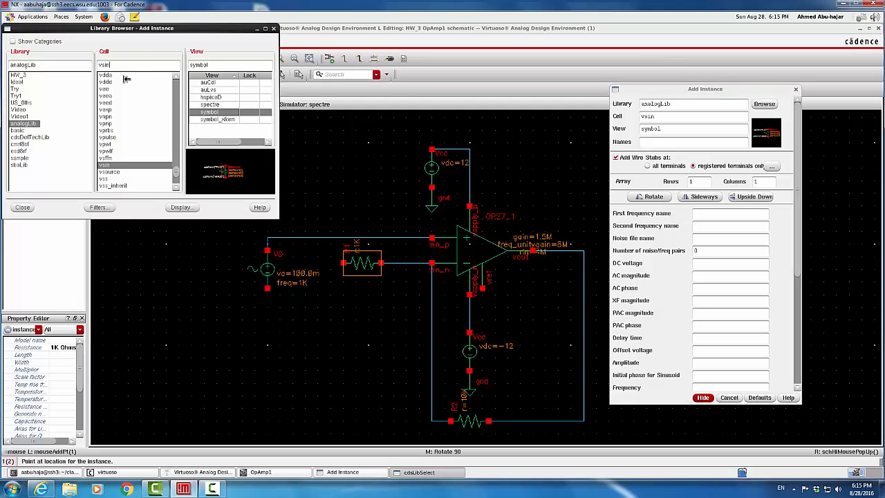
pyautogui.press('BackSpace')
pyautogui.press('BackSpace')
pyautogui.press('BackSpace')
pyautogui.press('BackSpace')
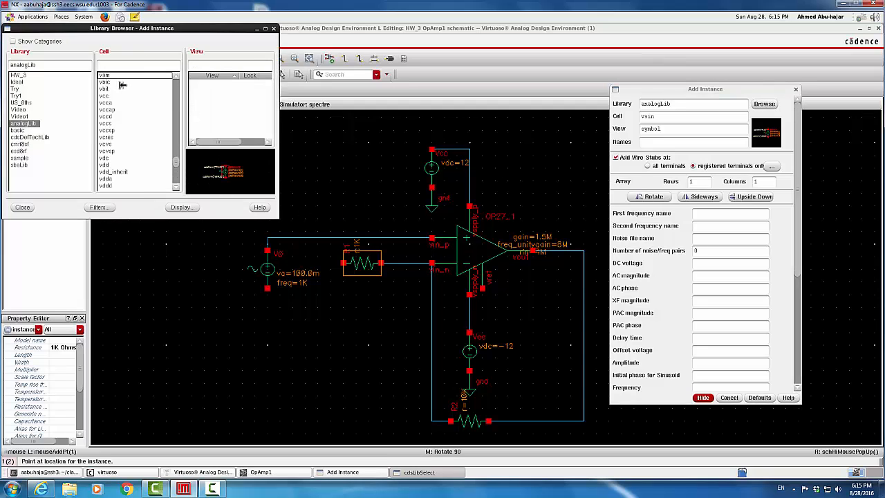
pyautogui.write('gn')
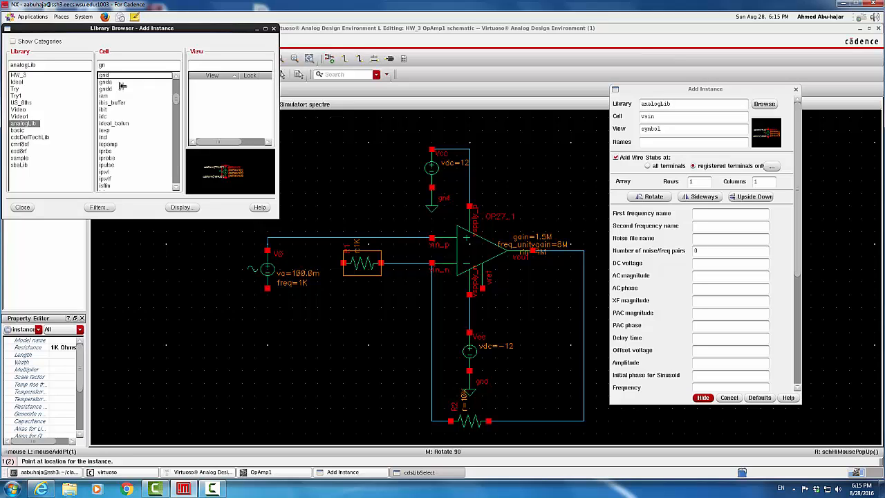
pyautogui.write('d')
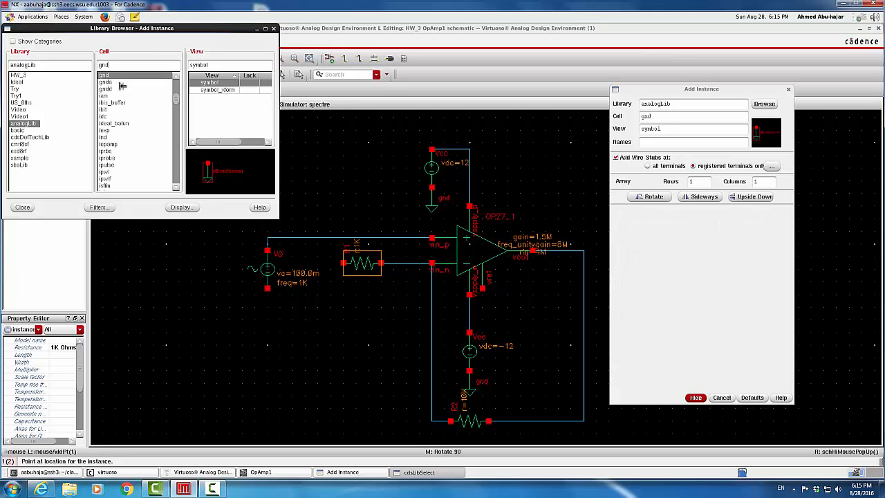
# - Place grounds on the sine source's negative terminal, R1's open terminal and the op-amp's vref terminal
pyautogui.click(267, 290)
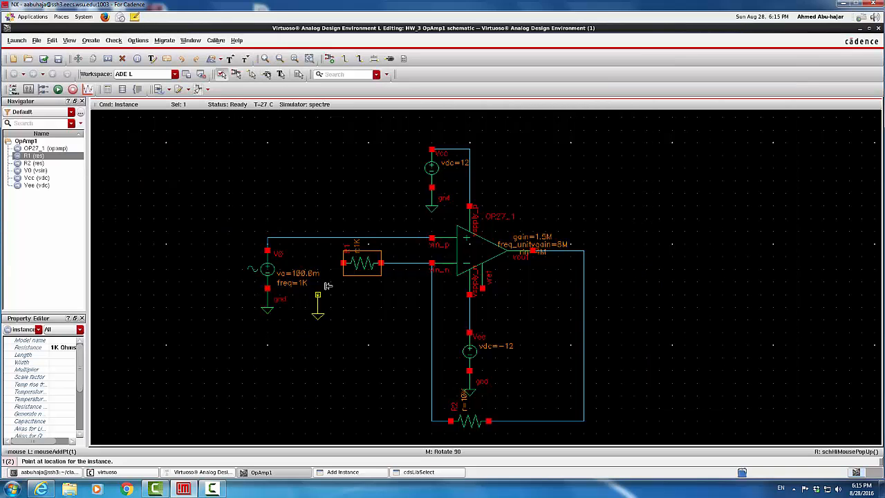
pyautogui.click(342, 264)
pyautogui.click(481, 290)
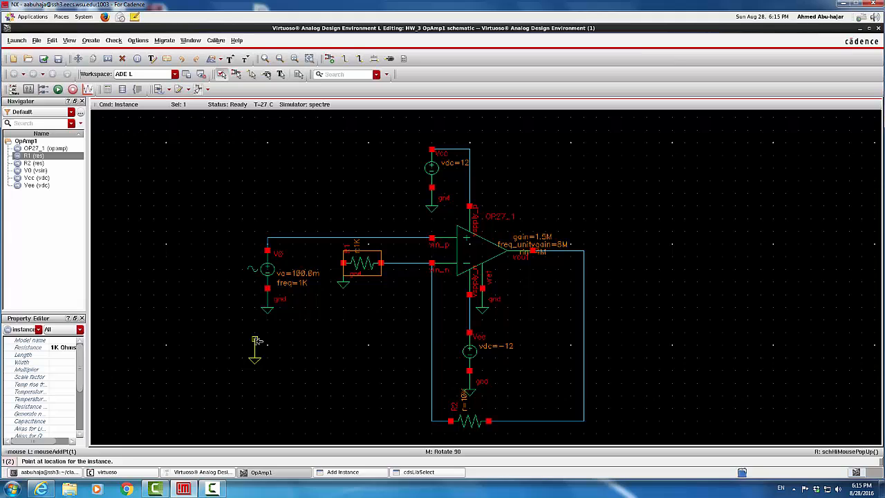
pyautogui.press('Escape')
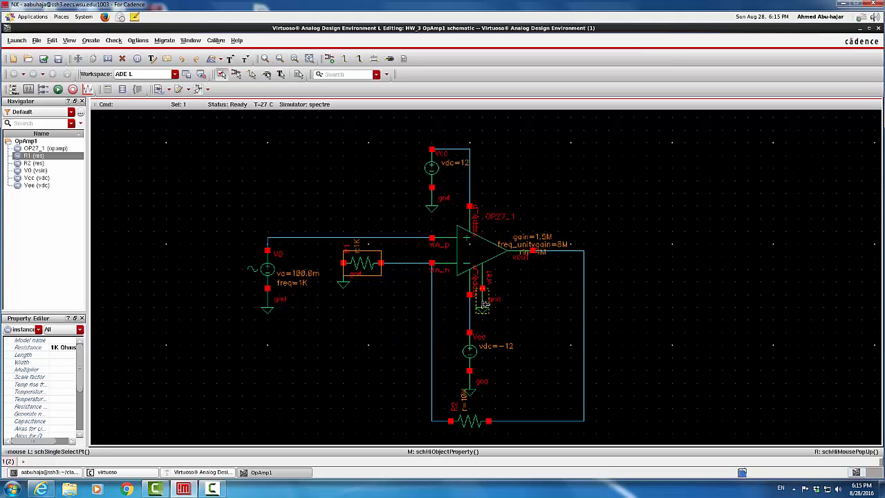
# - Spread out the ground symbols of vref, R1, the sine source, Vcc and Vee, keeping each one wired to its terminal
pyautogui.moveTo(485, 305); pyautogui.dragTo(502, 307)
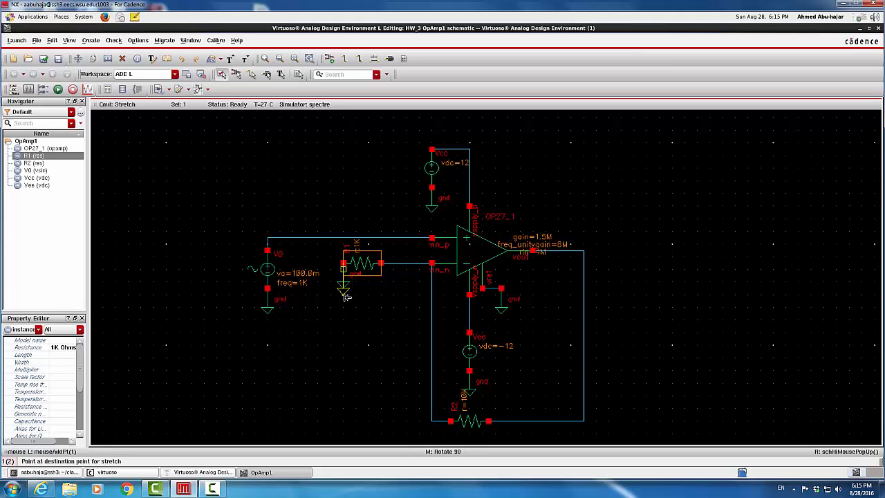
pyautogui.click(289, 327)
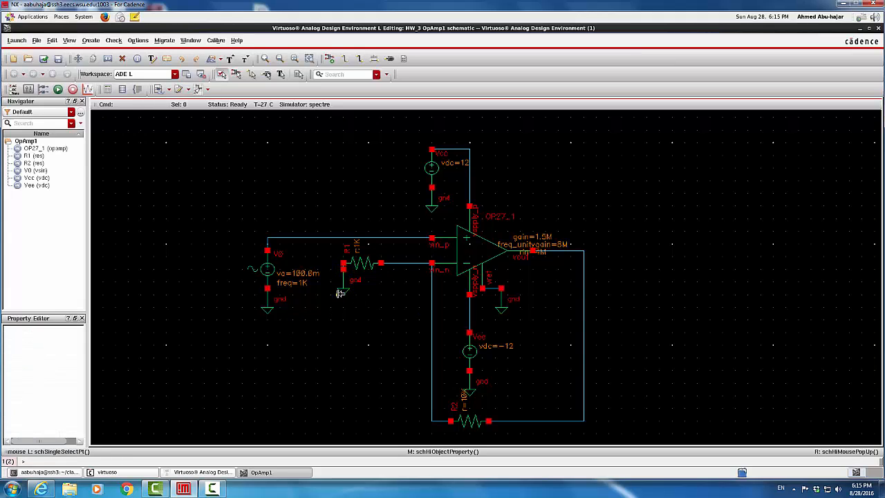
pyautogui.moveTo(344, 289); pyautogui.dragTo(343, 309)
pyautogui.moveTo(268, 311); pyautogui.dragTo(268, 323)
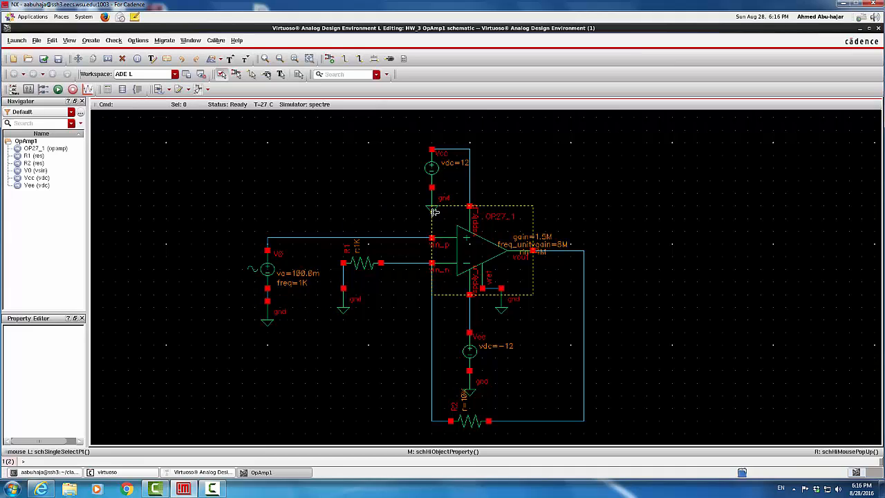
pyautogui.moveTo(430, 208); pyautogui.dragTo(411, 206)
pyautogui.moveTo(482, 386); pyautogui.dragTo(494, 386)
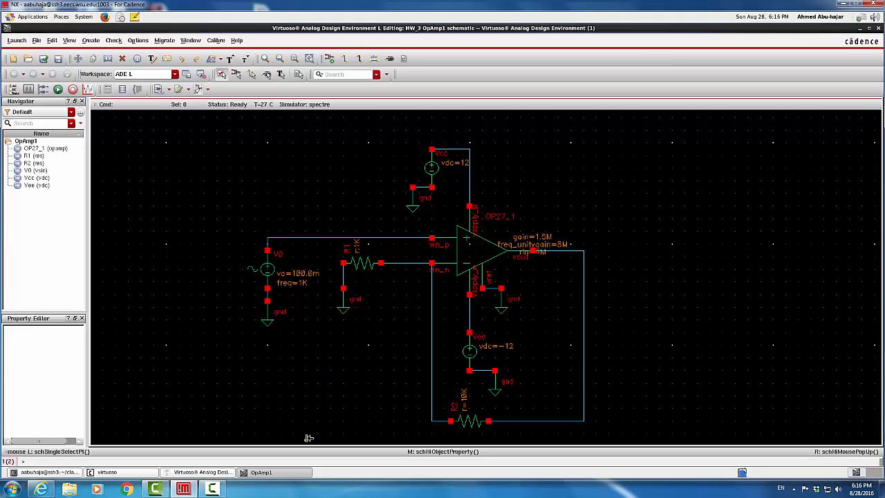
# - Add an inputOutput pin named Vout to the right of R2, level with the feedback wire
pyautogui.click(391, 58)
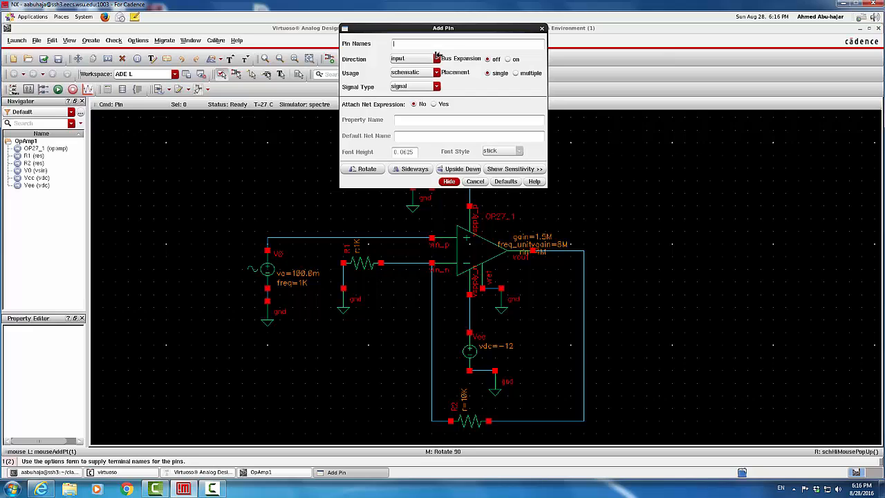
pyautogui.click(436, 57)
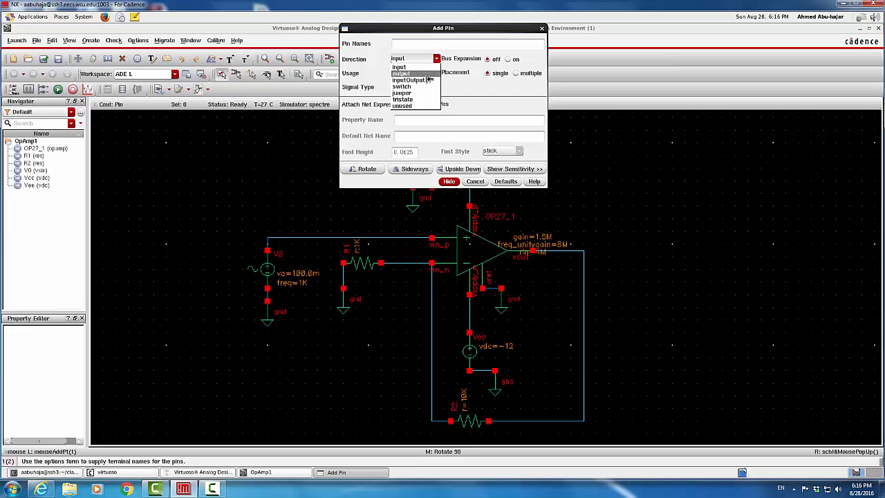
pyautogui.click(427, 81)
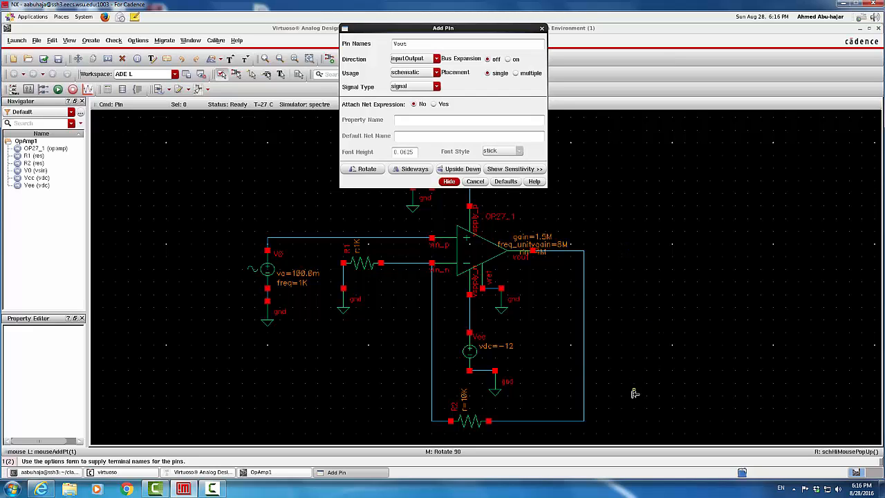
pyautogui.click(632, 420)
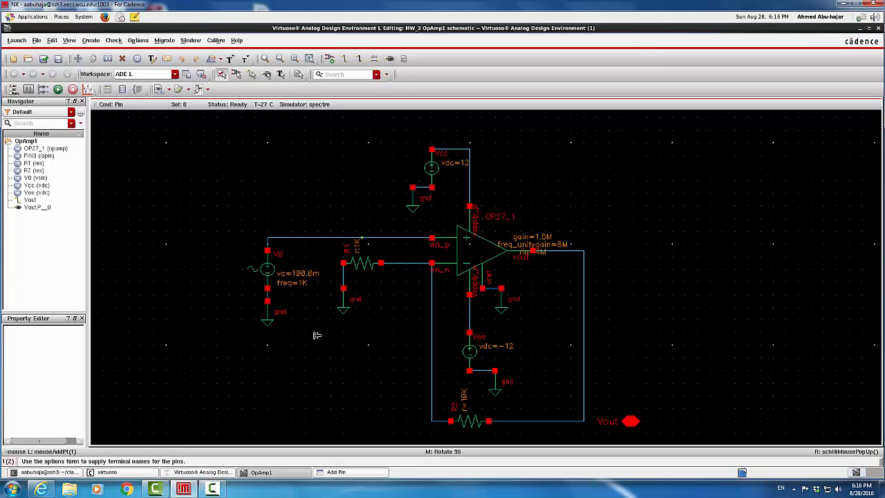
# - Add an inputOutput pin named Vi to the left of the sine source, level with its positive terminal
pyautogui.click(375, 472)
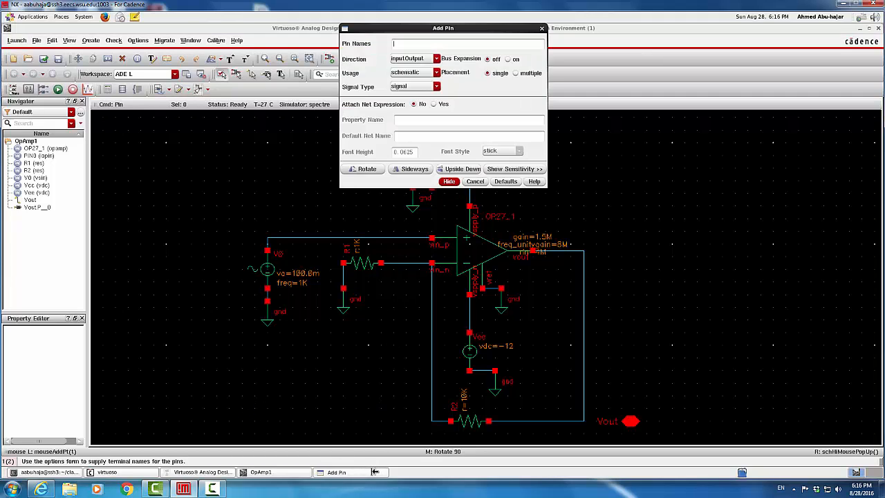
pyautogui.click(454, 47)
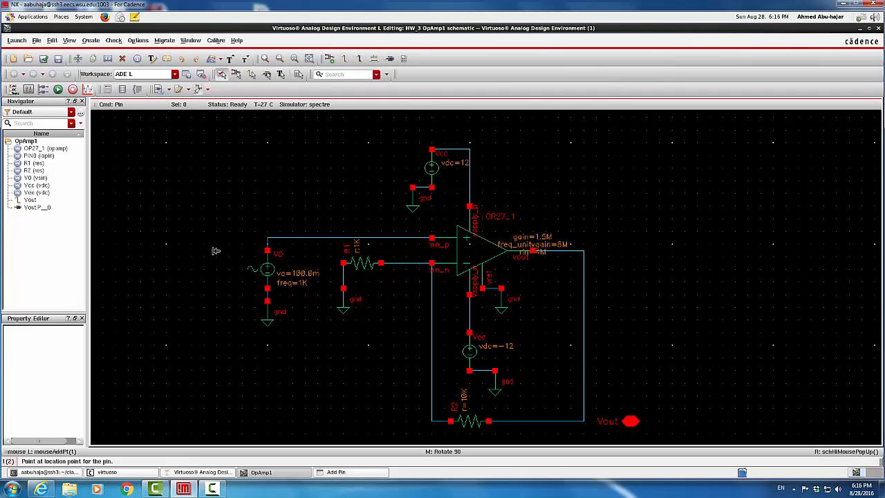
pyautogui.click(211, 251)
pyautogui.press('Escape')
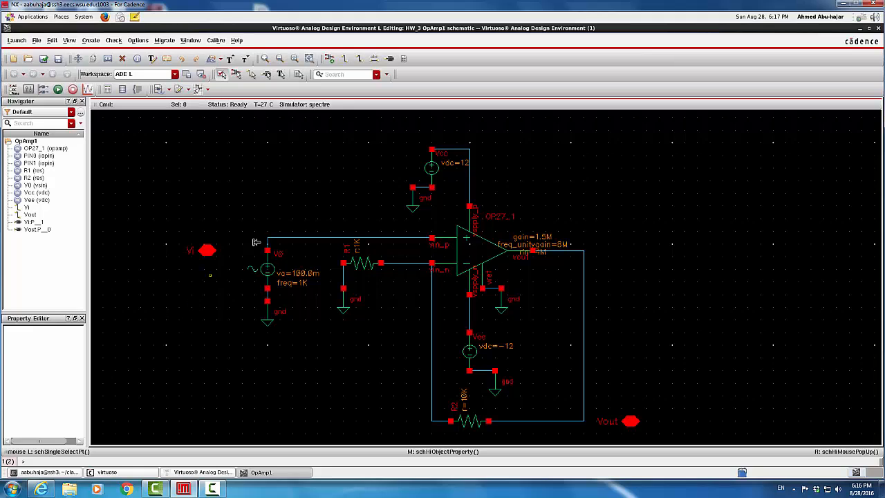
# - Wire the Vi pin to the sine source's positive terminal and the Vout pin to the corner of the output feedback wire
pyautogui.click(349, 59)
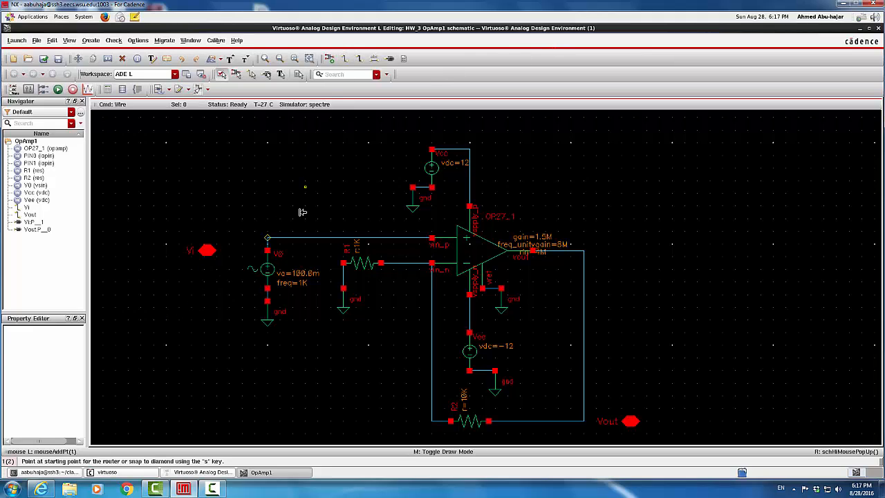
pyautogui.click(269, 250)
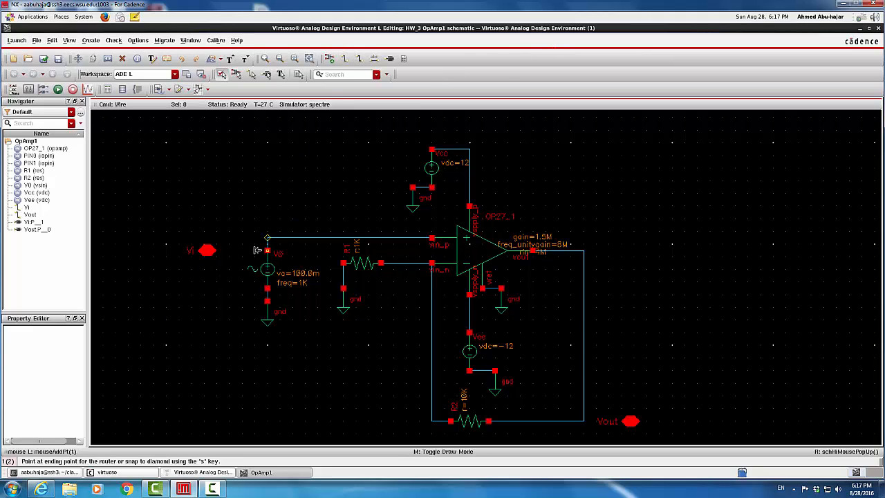
pyautogui.click(208, 249)
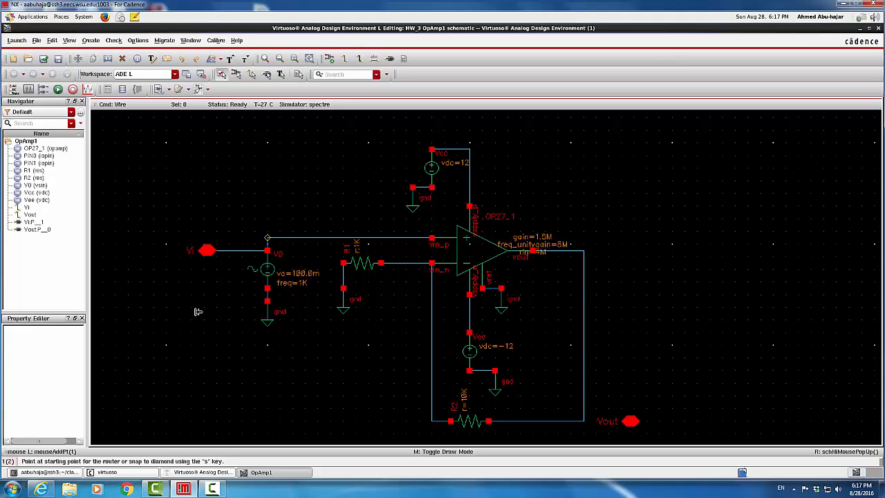
pyautogui.click(584, 420)
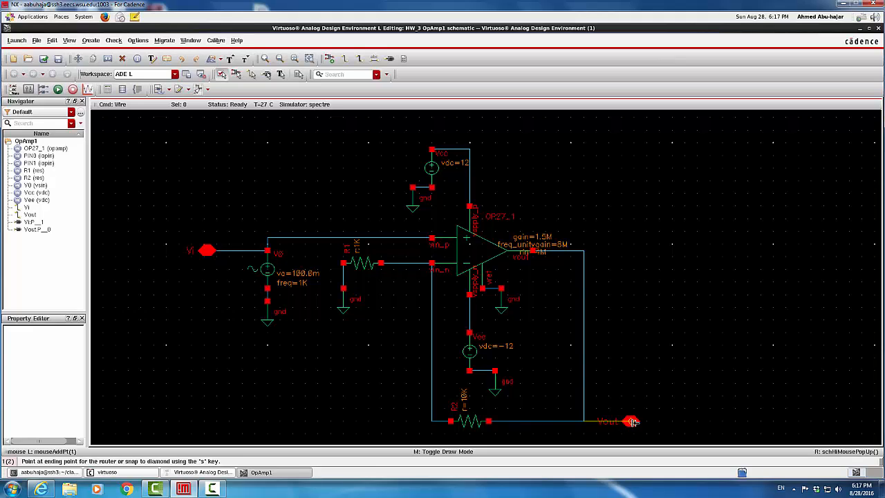
pyautogui.click(632, 421)
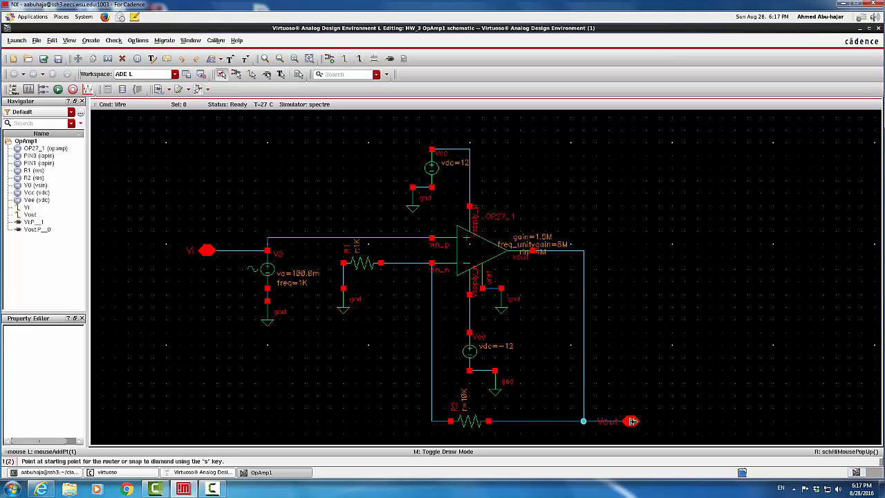
pyautogui.press('Escape')
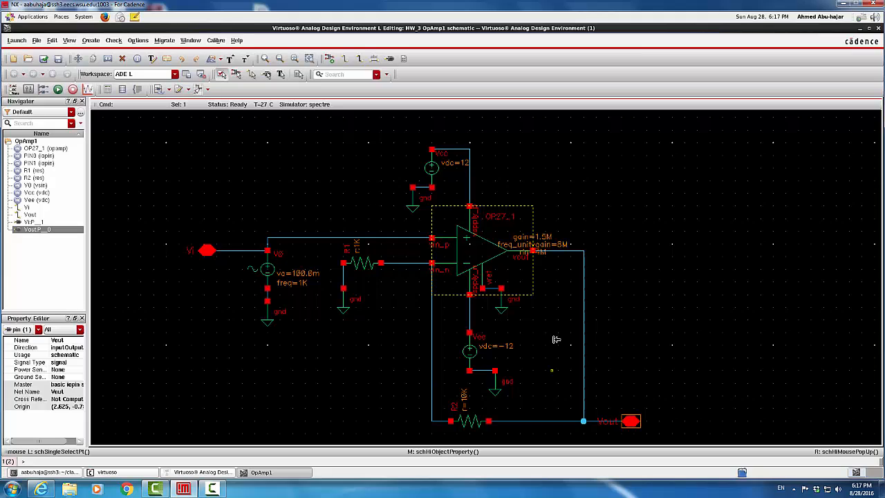
# - Check and save the OpAmp1 schematic and dismiss the check report
pyautogui.click(44, 60)
pyautogui.click(43, 59)
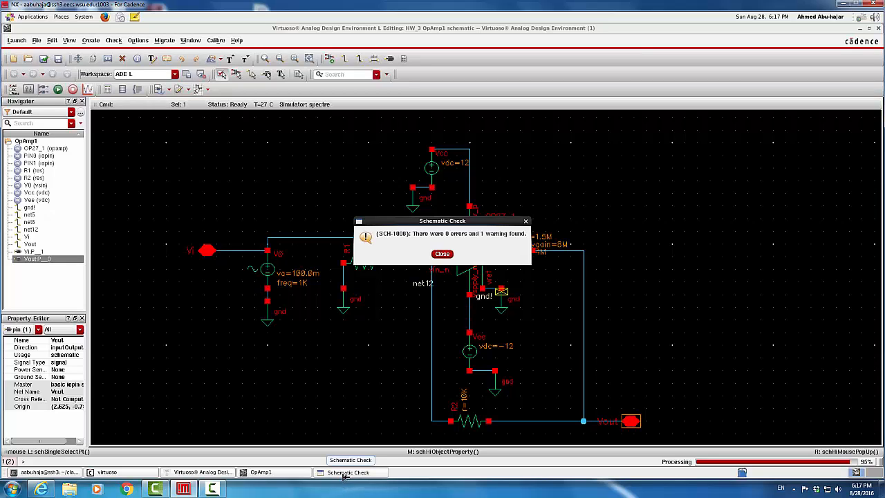
pyautogui.click(444, 254)
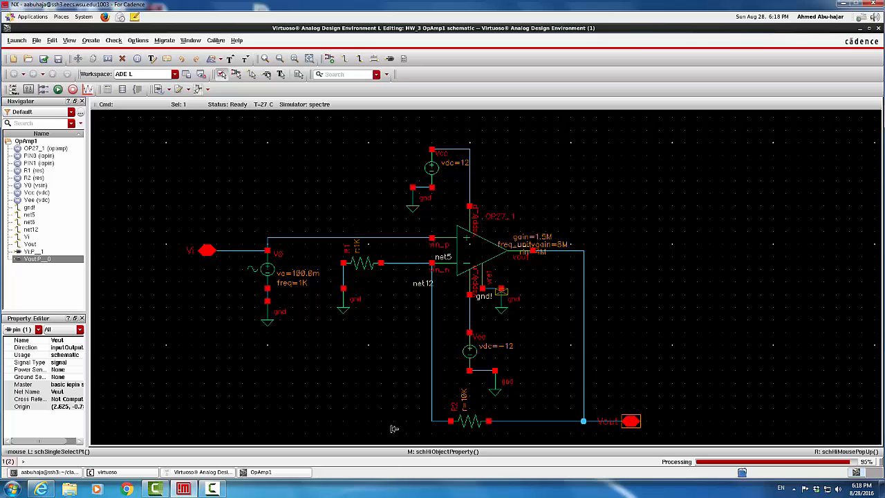
# - Enlarge the message area of the Virtuoso log window to read the schematic check messages, and return to the schematic
pyautogui.click(279, 473)
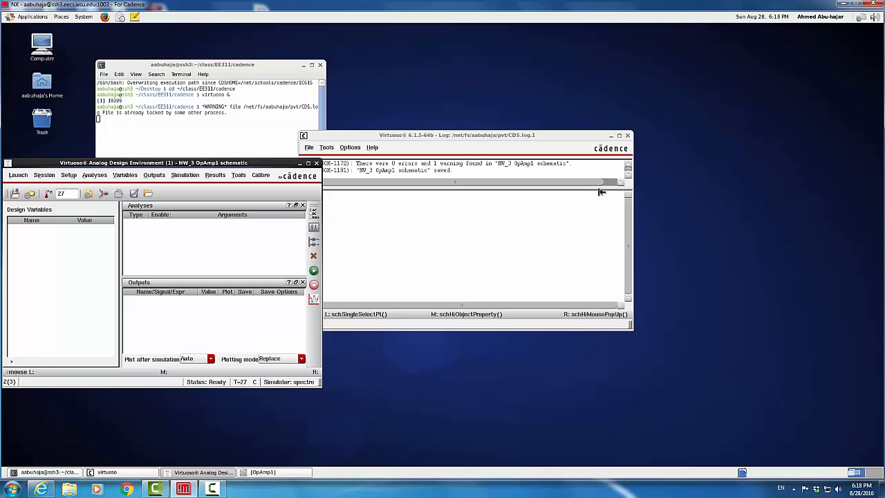
pyautogui.moveTo(601, 188); pyautogui.dragTo(597, 242)
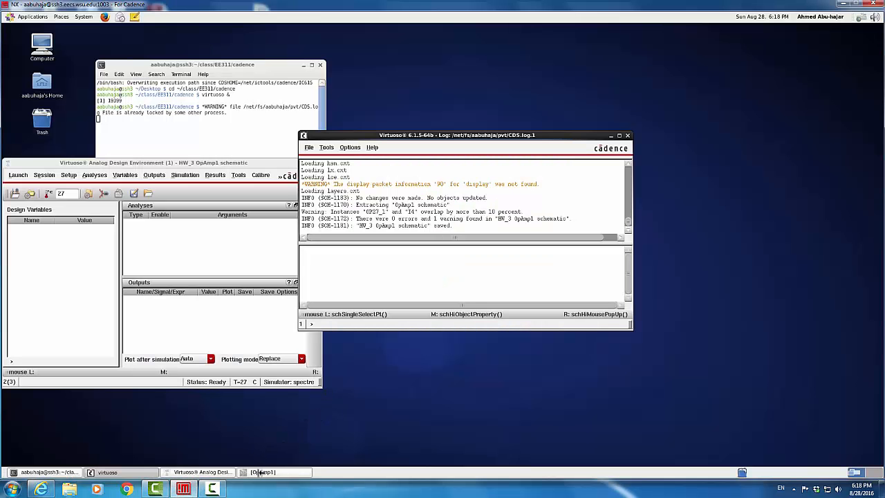
pyautogui.click(201, 471)
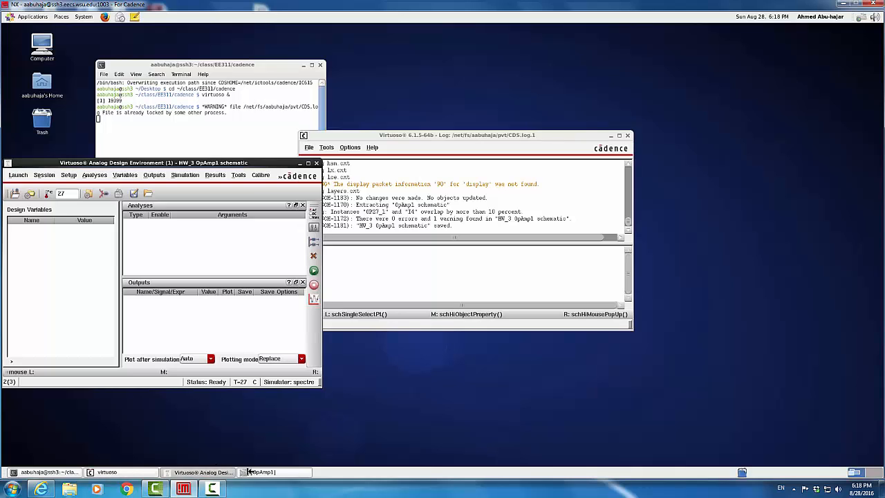
pyautogui.click(250, 471)
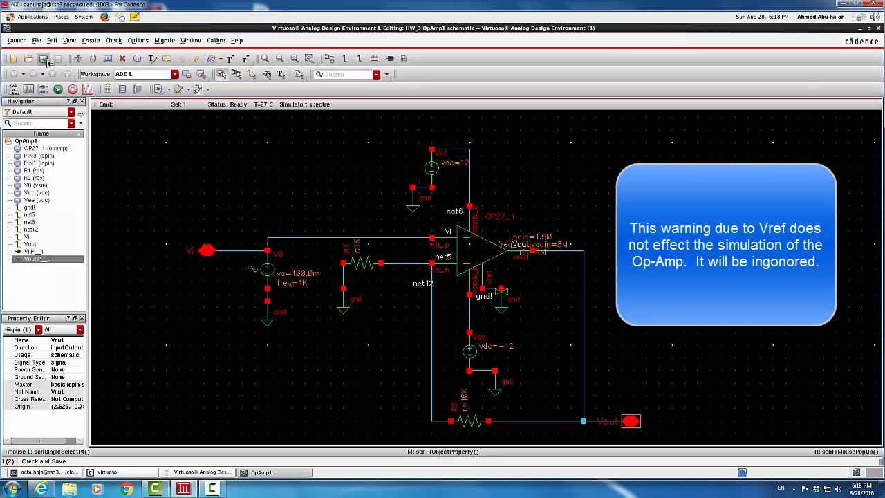
# - Check and save the schematic again, and stretch the vref ground symbol farther to the right of the op-amp
pyautogui.click(44, 59)
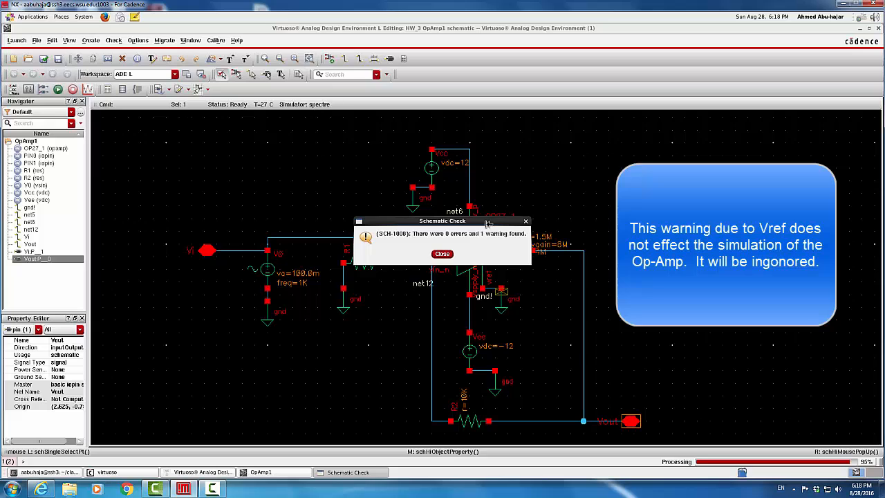
pyautogui.click(443, 254)
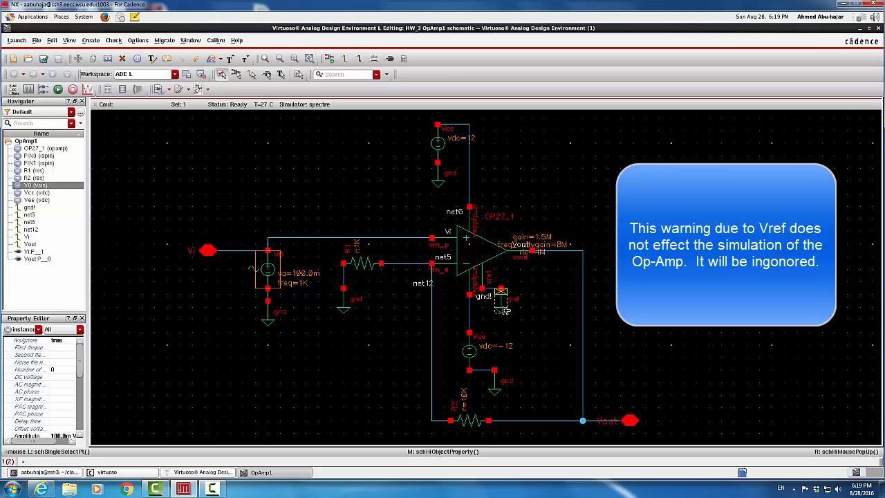
pyautogui.press('s')
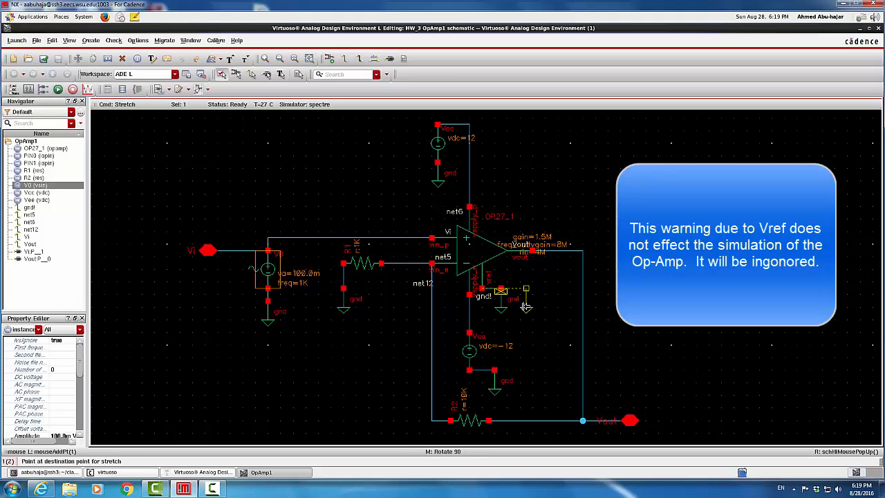
pyautogui.click(526, 313)
pyautogui.press('Escape')
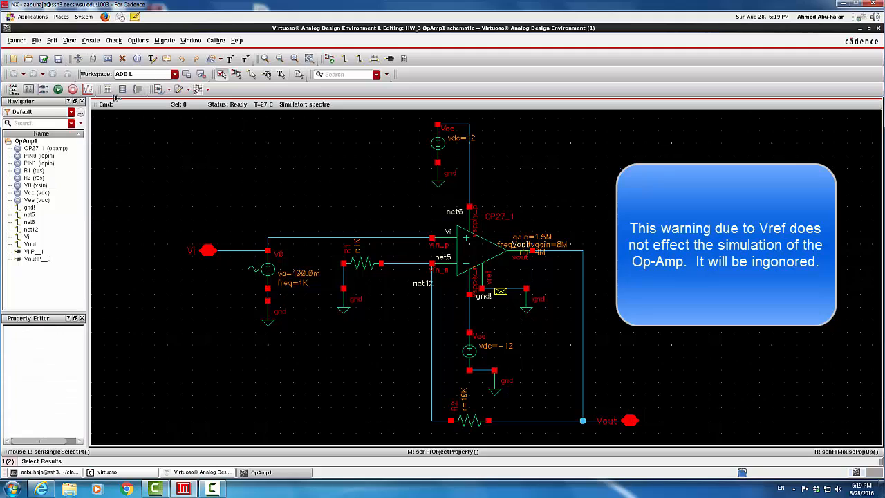
# - Check and save the schematic, dismiss the check report, and enable a transient analysis with a 10m stop time
pyautogui.click(44, 59)
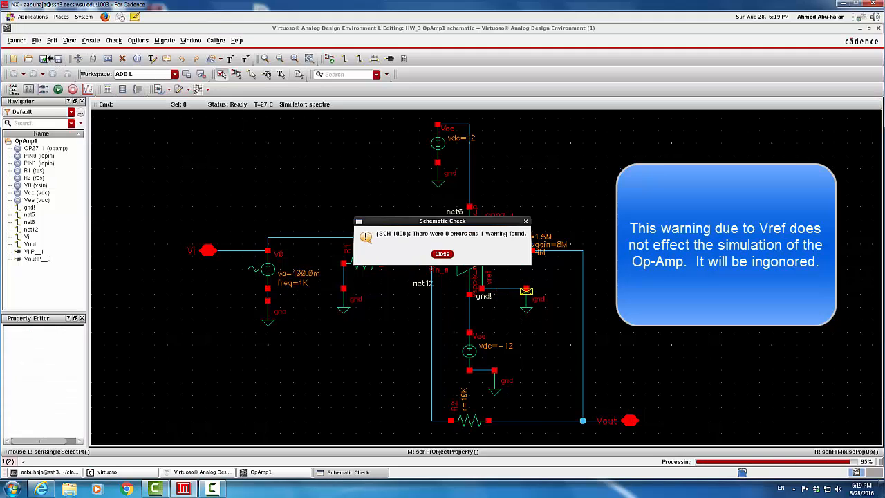
pyautogui.click(442, 254)
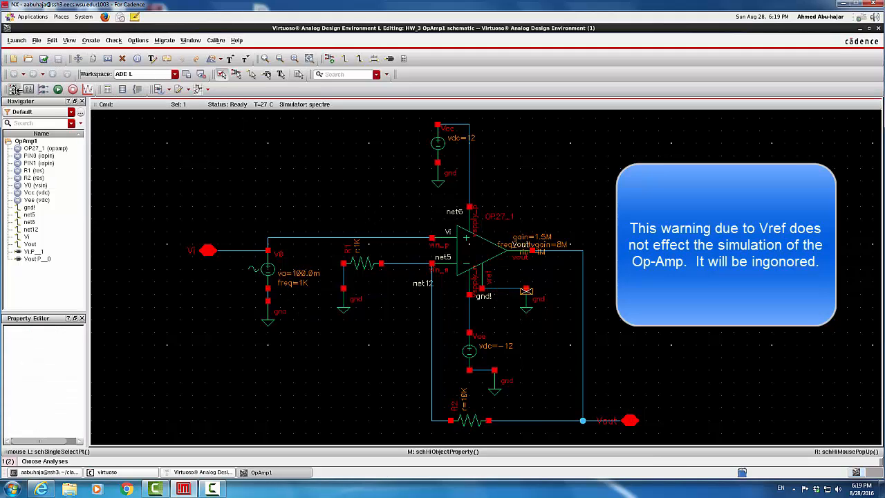
pyautogui.click(16, 90)
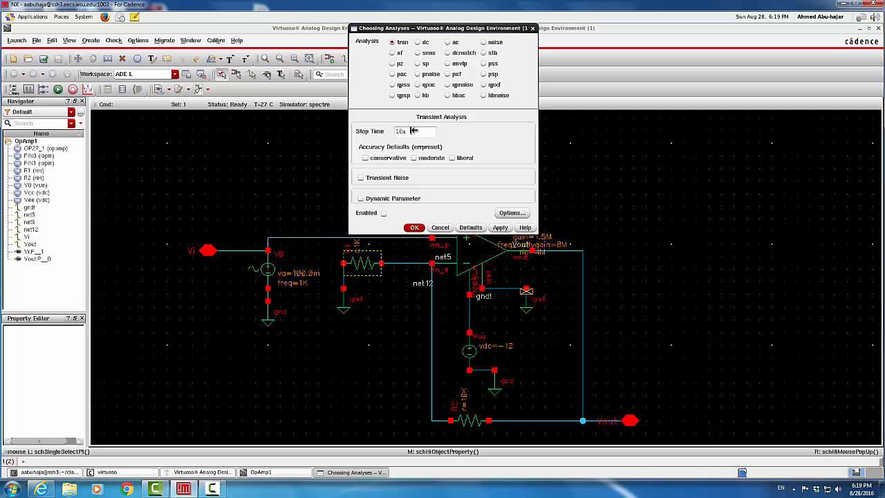
pyautogui.click(383, 214)
pyautogui.click(414, 229)
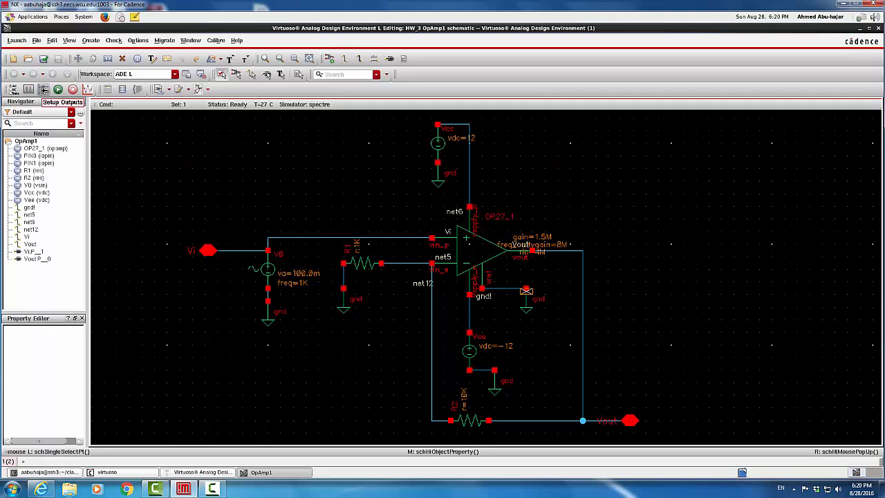
# - Set up the Vi and Vout nets as plotted simulation outputs by picking them from the schematic
pyautogui.click(43, 89)
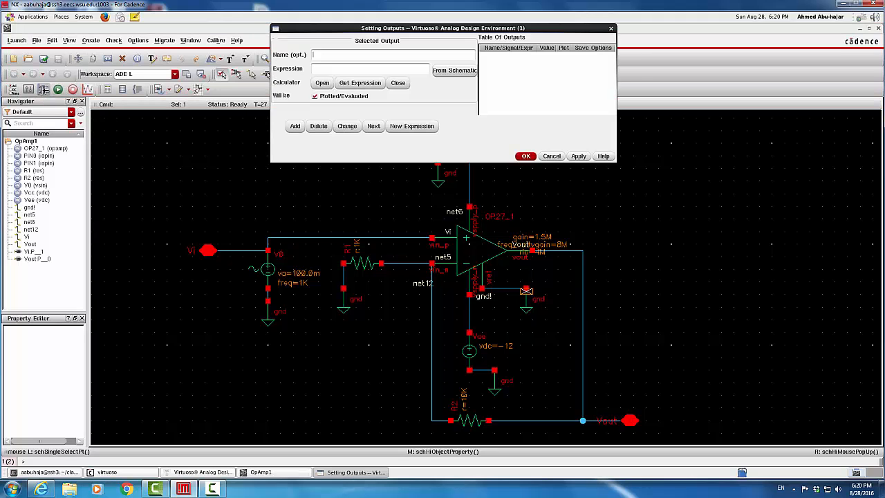
pyautogui.click(467, 70)
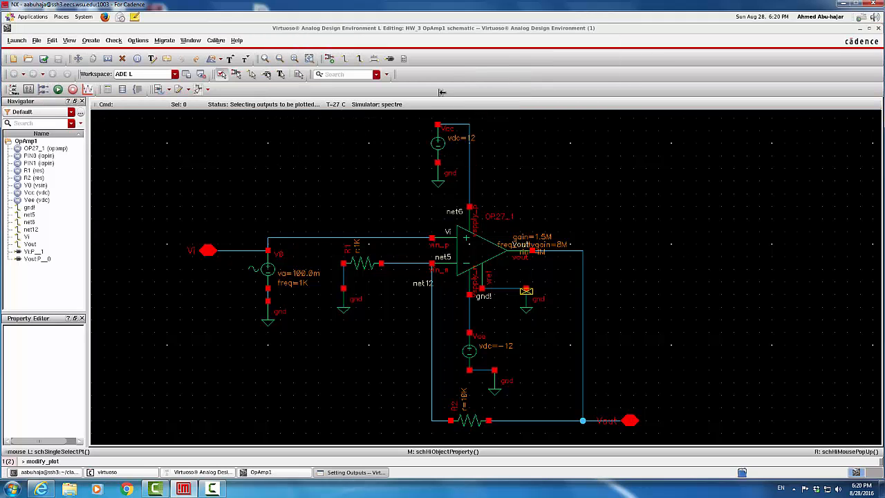
pyautogui.click(208, 252)
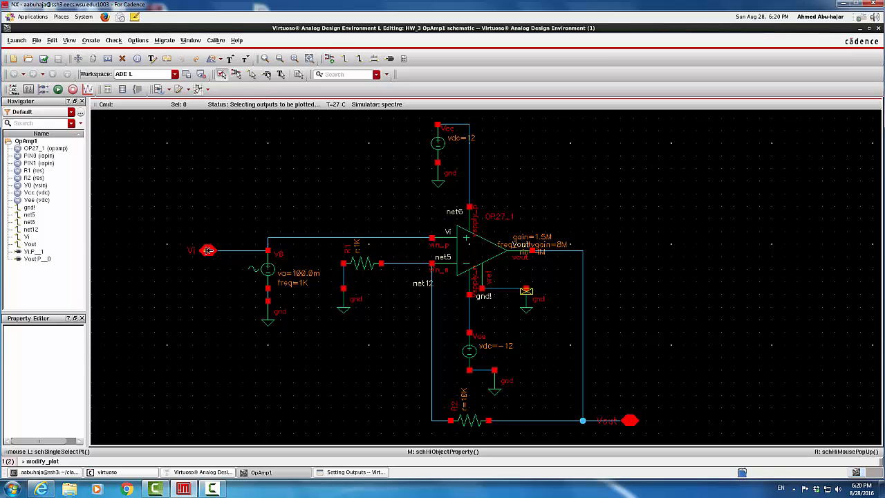
pyautogui.click(630, 421)
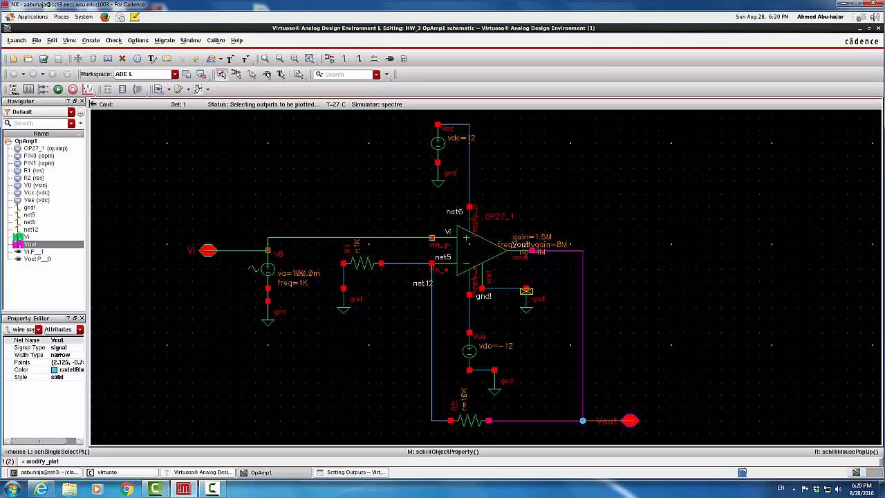
pyautogui.click(344, 472)
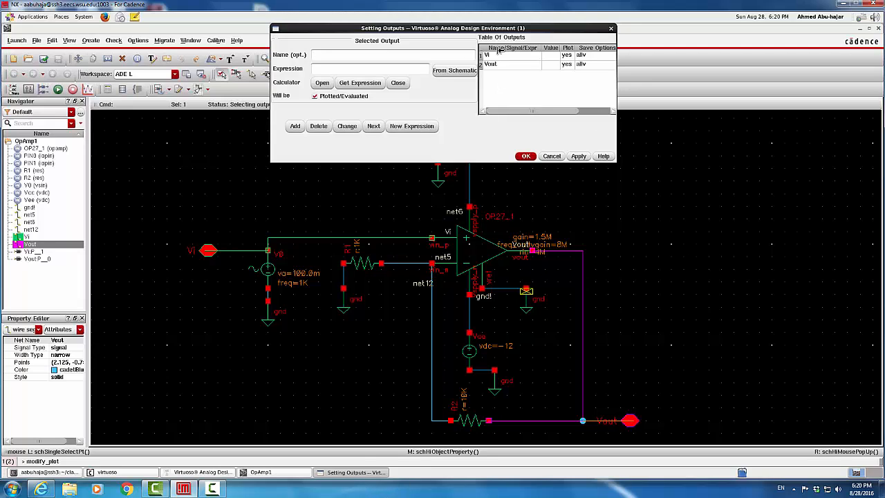
pyautogui.click(527, 156)
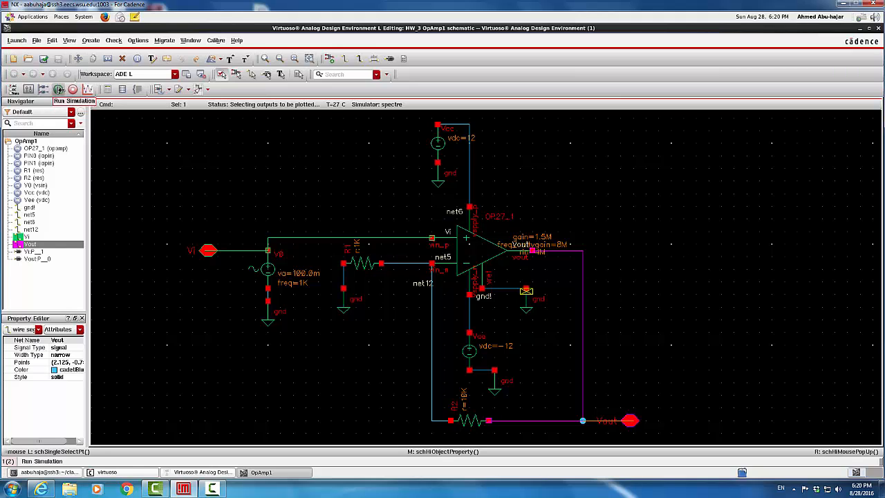
# - Run the transient simulation, view the Vi and Vout waveforms, and close the plot and simulation log windows
pyautogui.click(58, 89)
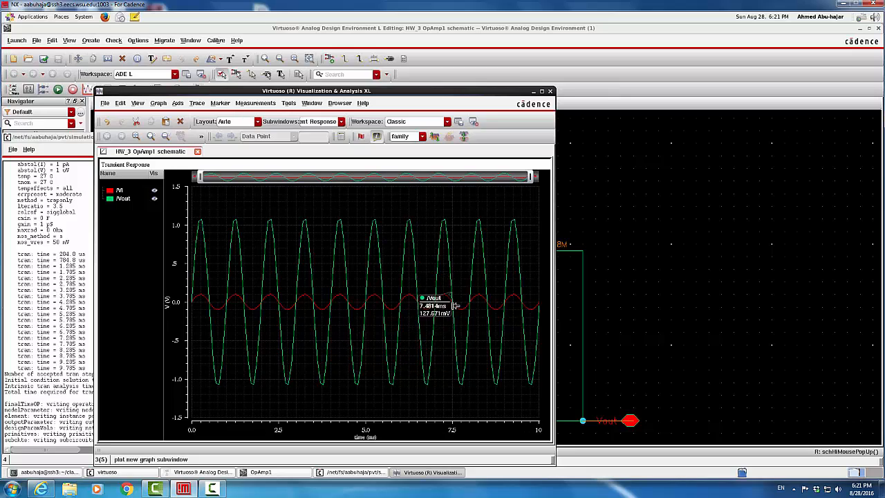
pyautogui.click(551, 90)
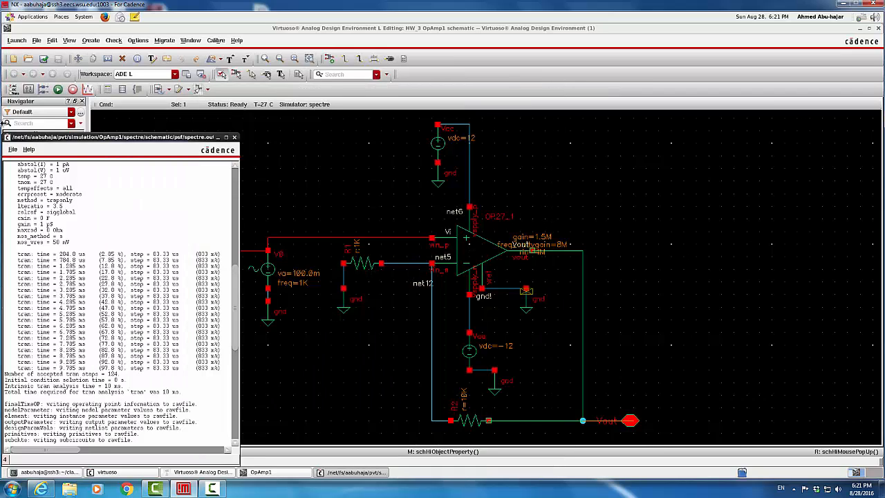
pyautogui.click(235, 136)
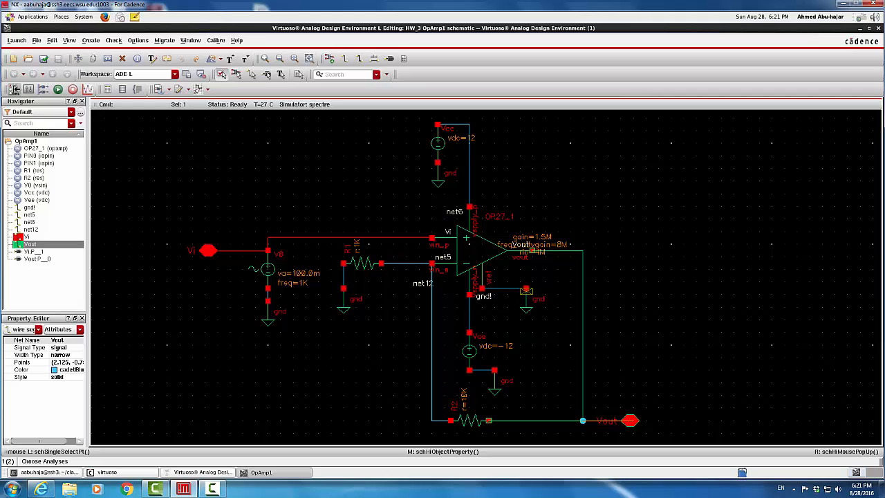
# - Set the transient analysis accuracy default to conservative
pyautogui.click(14, 90)
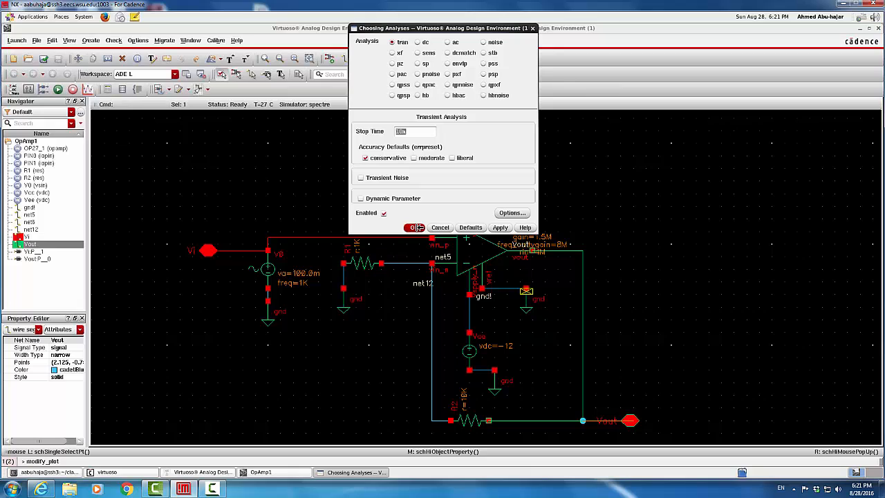
pyautogui.click(365, 157)
pyautogui.click(414, 227)
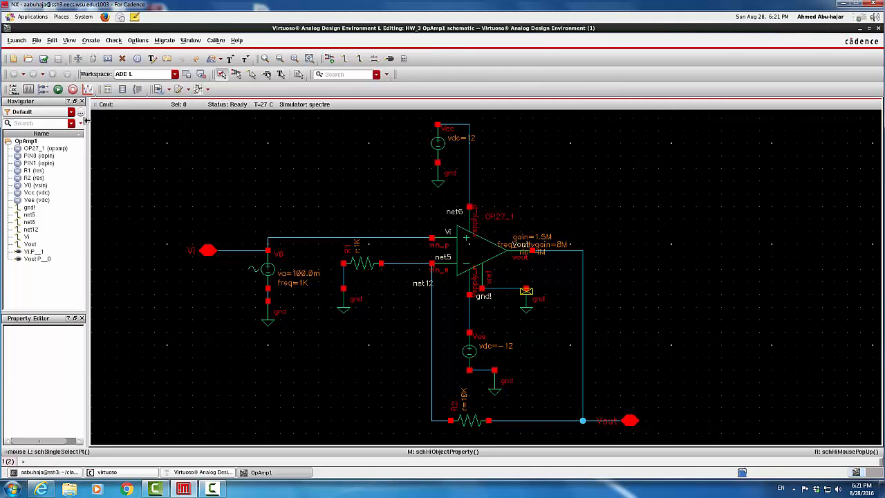
# - Rerun the simulation, view the waveforms in a maximized plot window, and close the plot and simulation log
pyautogui.click(58, 89)
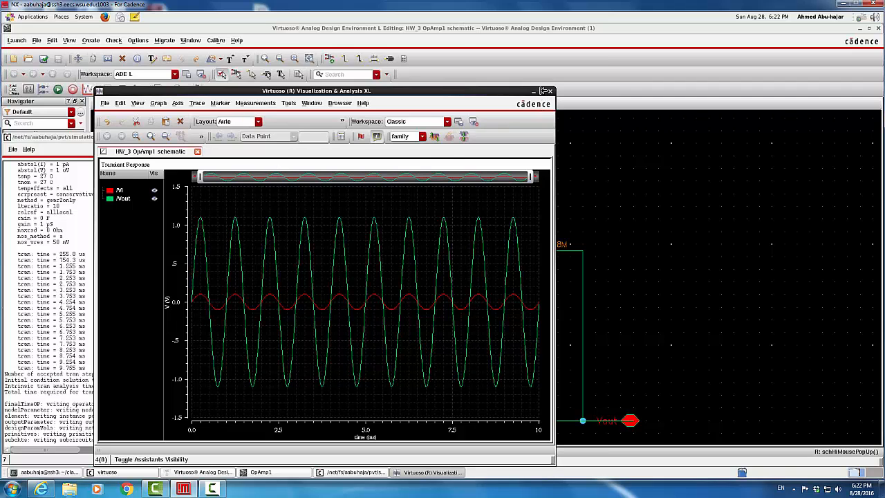
pyautogui.click(542, 91)
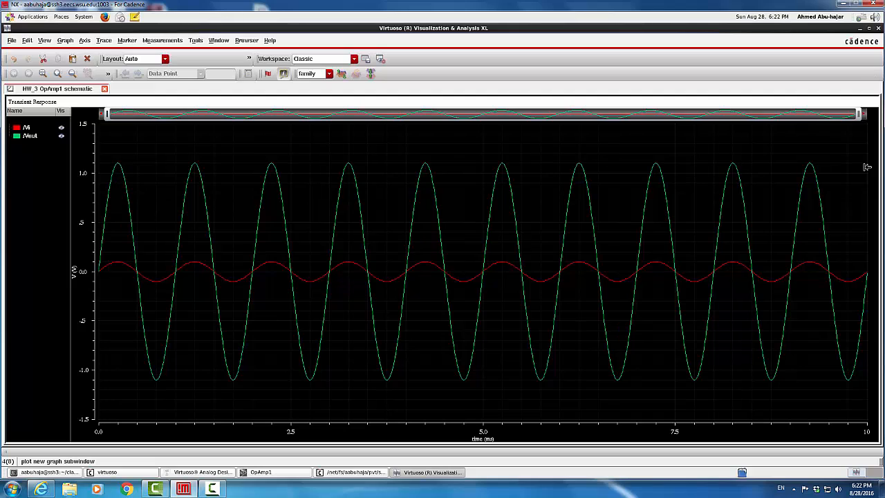
pyautogui.click(879, 29)
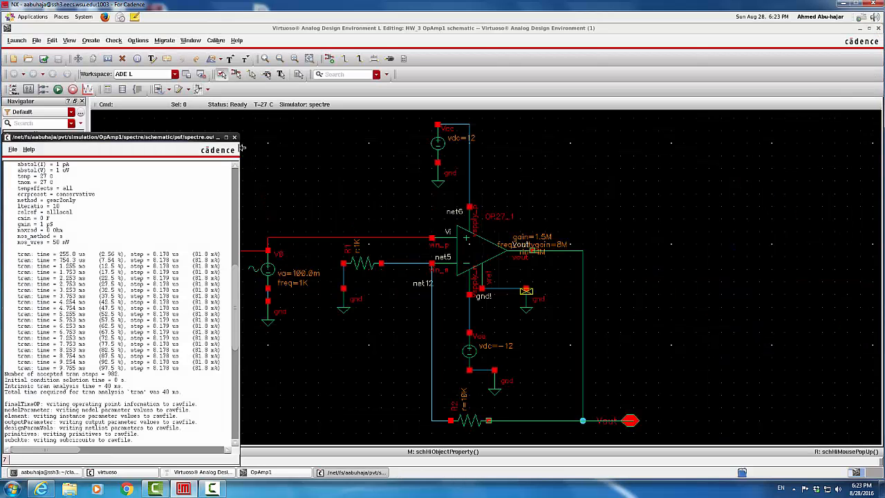
pyautogui.click(234, 137)
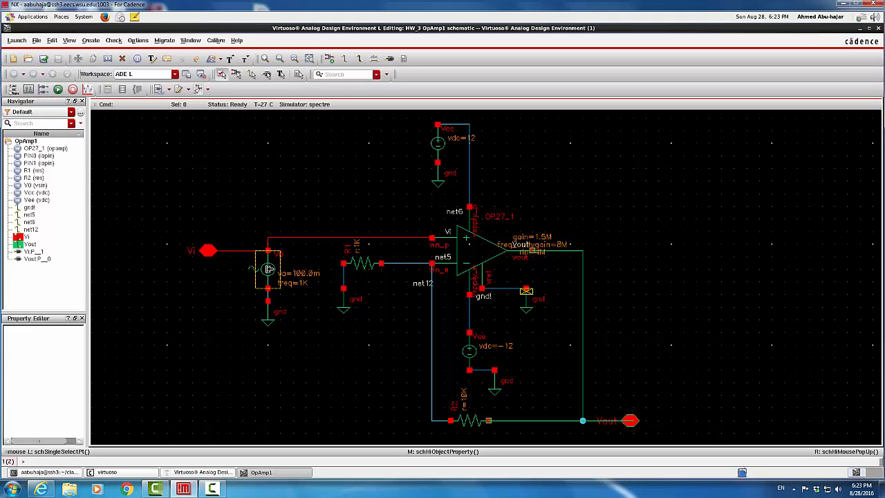
# - Set the sine source's AC magnitude to 1 V and AC phase to 0, and reopen its properties to check them
pyautogui.click(268, 269)
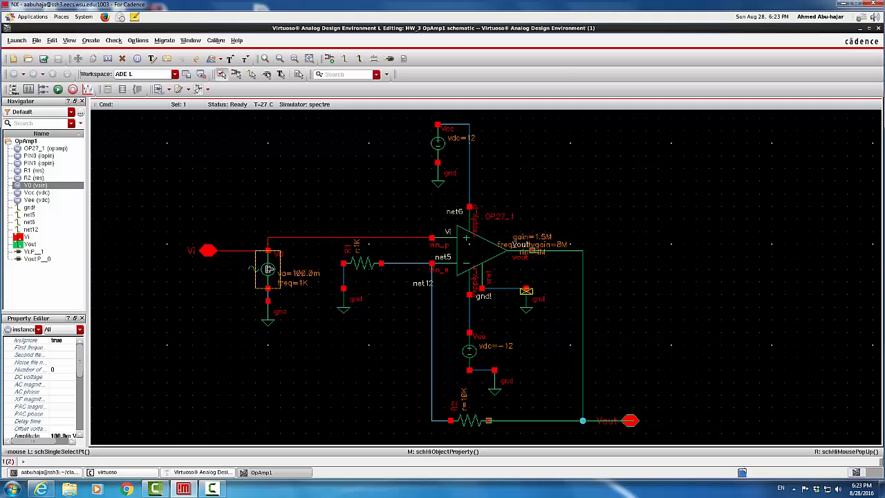
pyautogui.press('q')
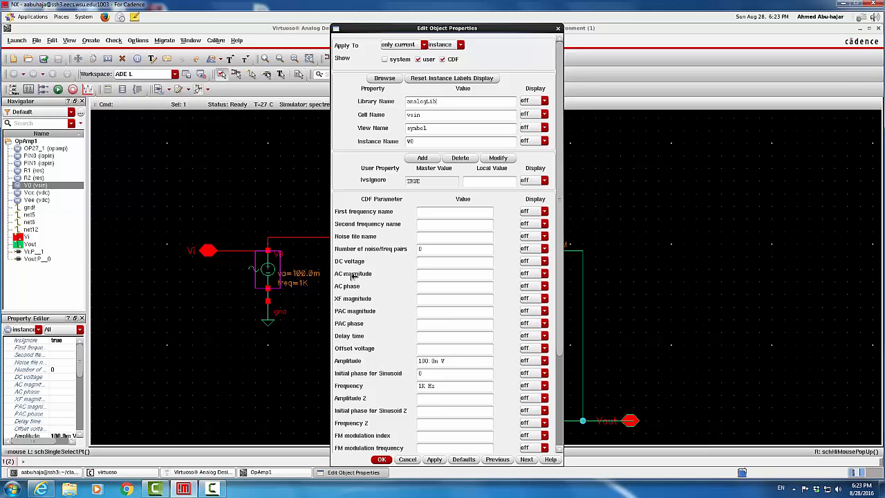
pyautogui.click(430, 271)
pyautogui.write('1')
pyautogui.click(424, 286)
pyautogui.click(384, 459)
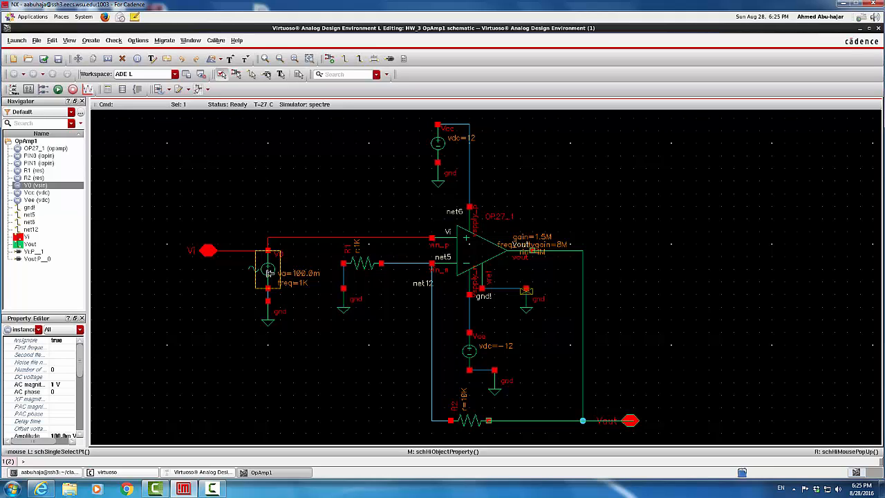
pyautogui.middleClick(269, 273)
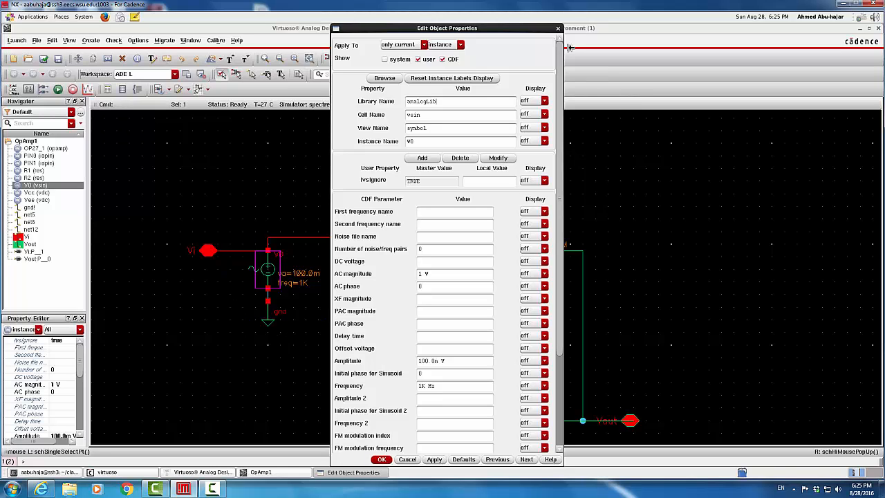
pyautogui.click(557, 29)
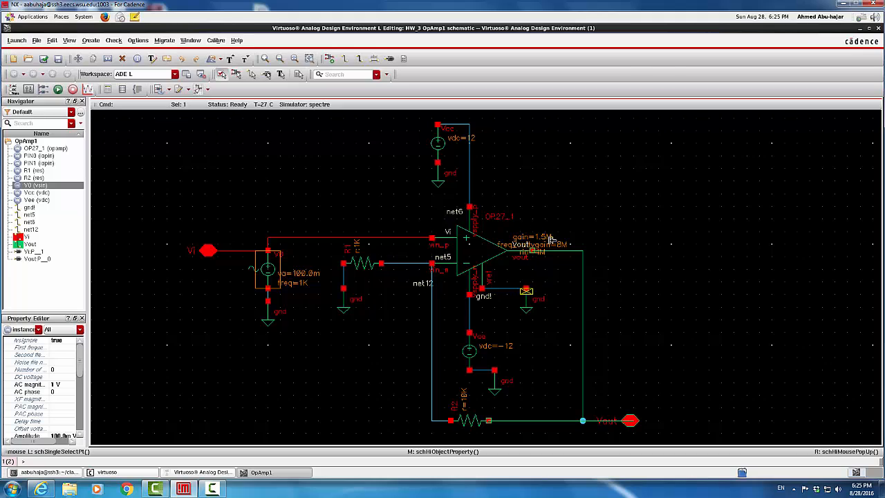
# - Disable the transient analysis and enable an AC analysis sweeping frequency from 1 to 10M
pyautogui.click(14, 91)
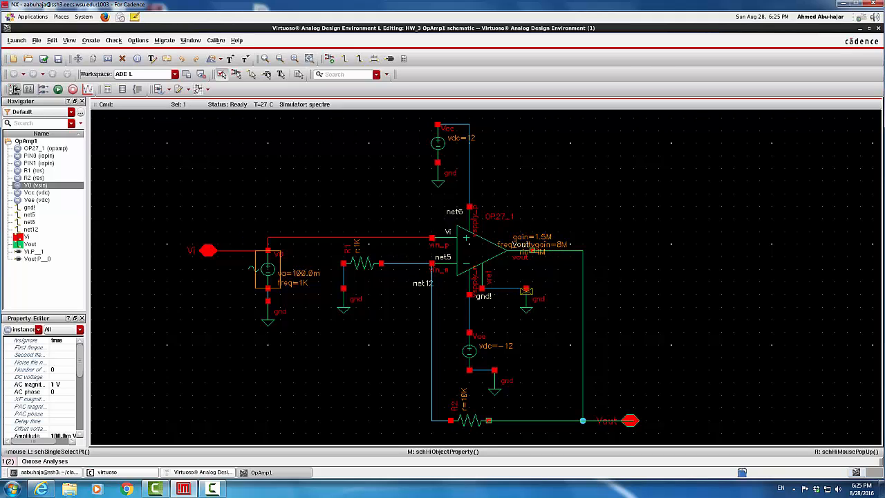
pyautogui.click(15, 91)
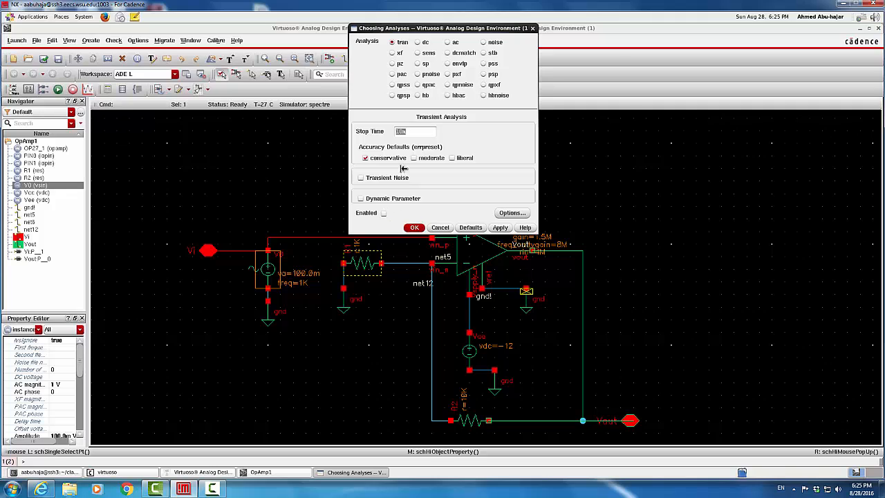
pyautogui.click(448, 42)
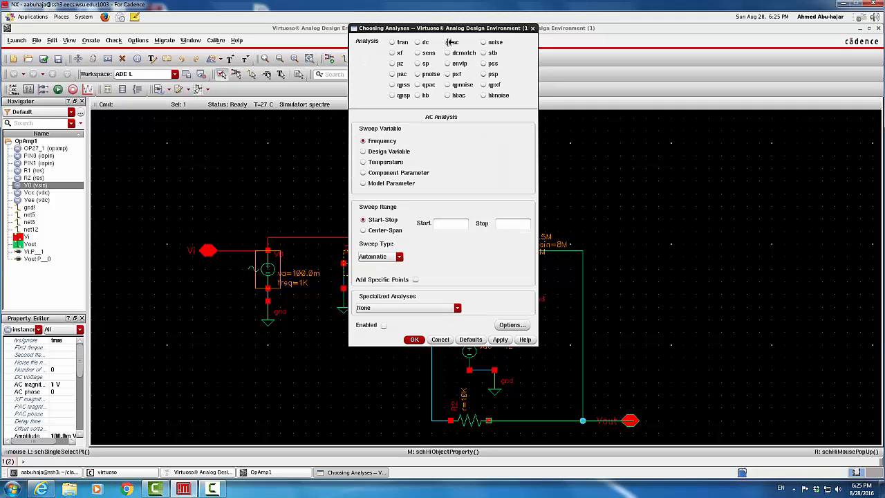
pyautogui.click(384, 325)
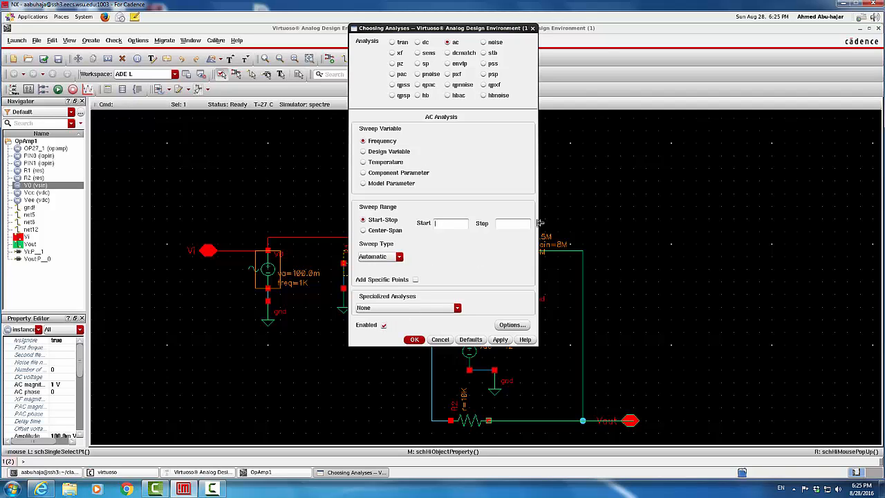
pyautogui.click(363, 140)
pyautogui.click(452, 223)
pyautogui.write('1')
# - Set the AC sweep type to logarithmic with 1000 points per decade and accept the analysis setup
pyautogui.click(398, 256)
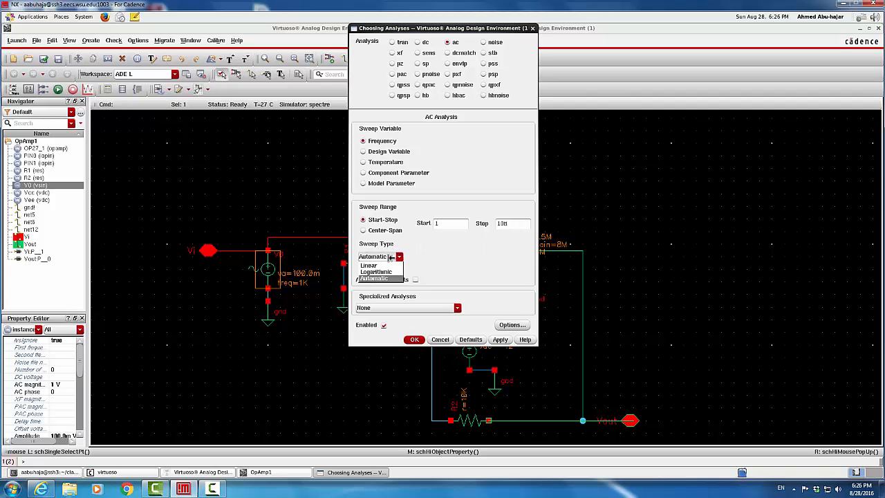
pyautogui.click(389, 271)
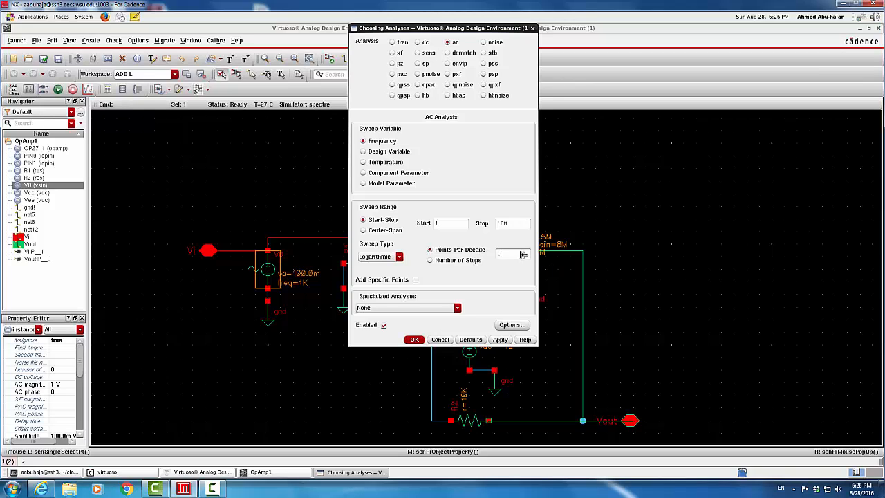
pyautogui.write('000')
pyautogui.click(413, 339)
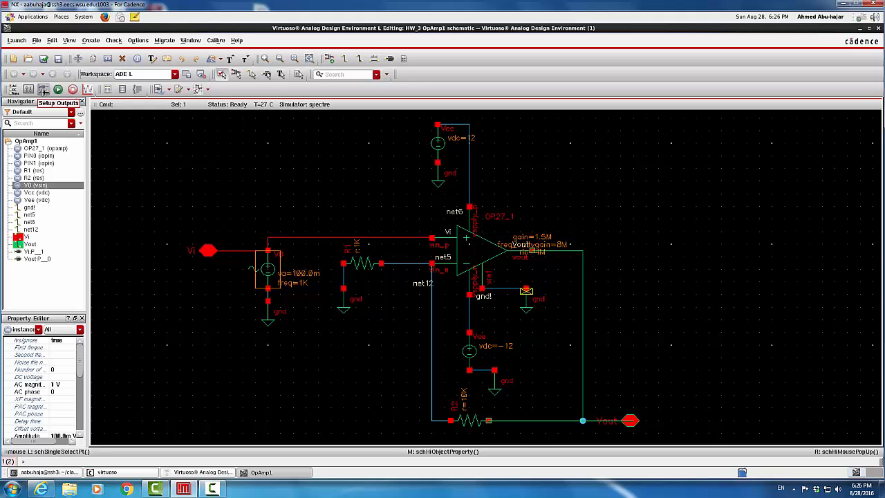
# - Review the Vi and Vout entries in the simulation output setup and leave it without changes
pyautogui.click(43, 89)
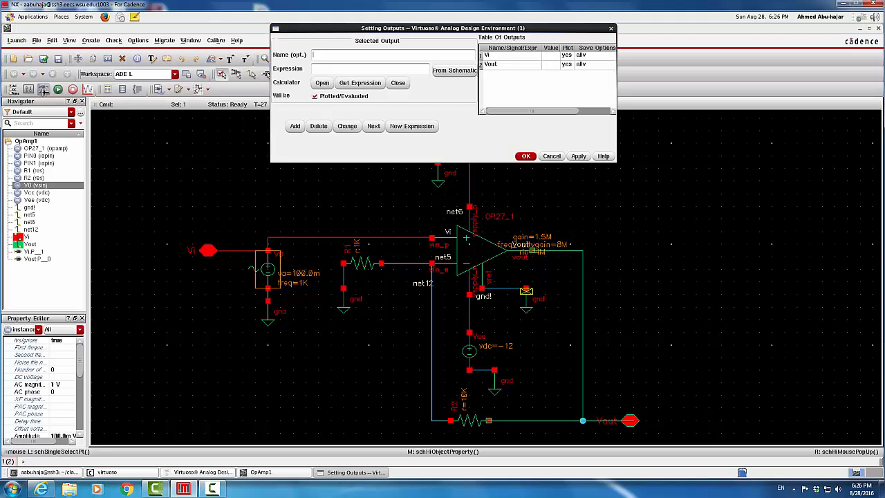
pyautogui.click(504, 55)
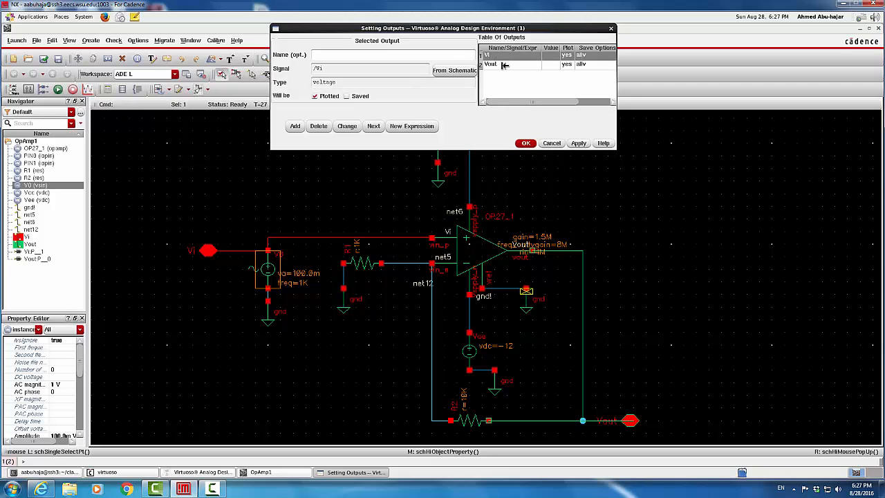
pyautogui.click(503, 65)
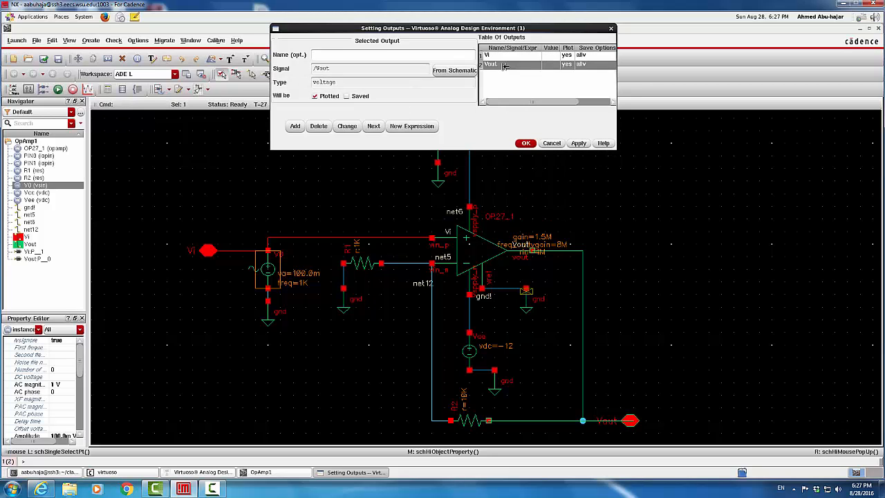
pyautogui.click(549, 144)
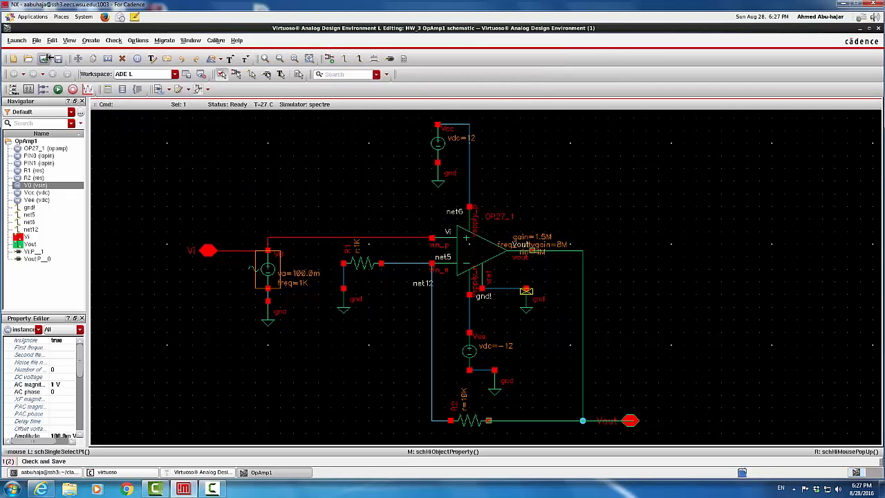
# - Check and save the OpAmp1 schematic, and run the AC simulation to plot Vi and Vout in an enlarged graph window
pyautogui.click(43, 58)
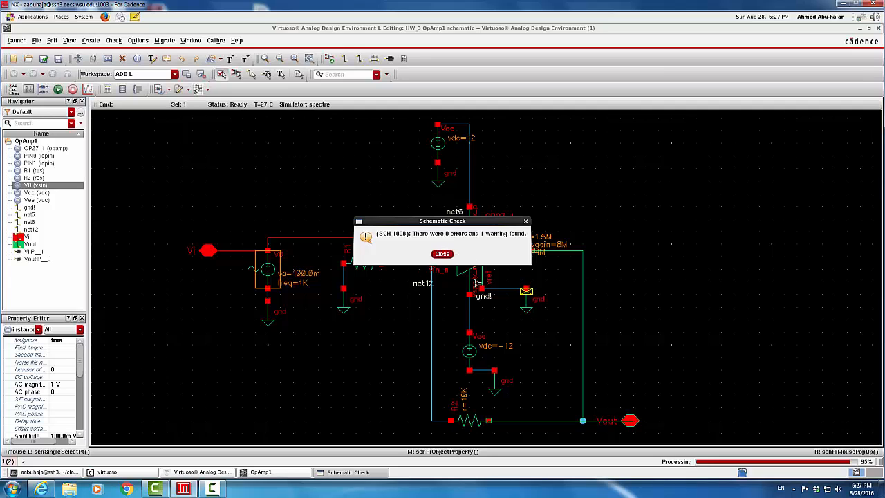
pyautogui.click(442, 254)
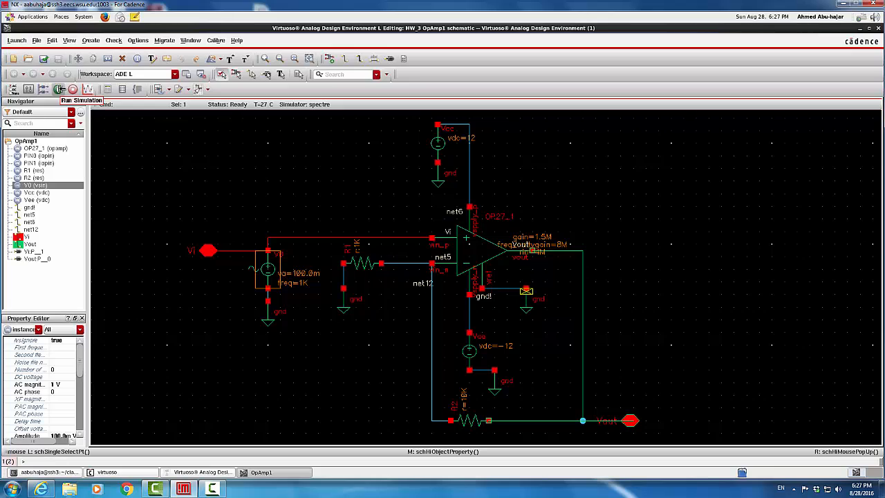
pyautogui.click(59, 88)
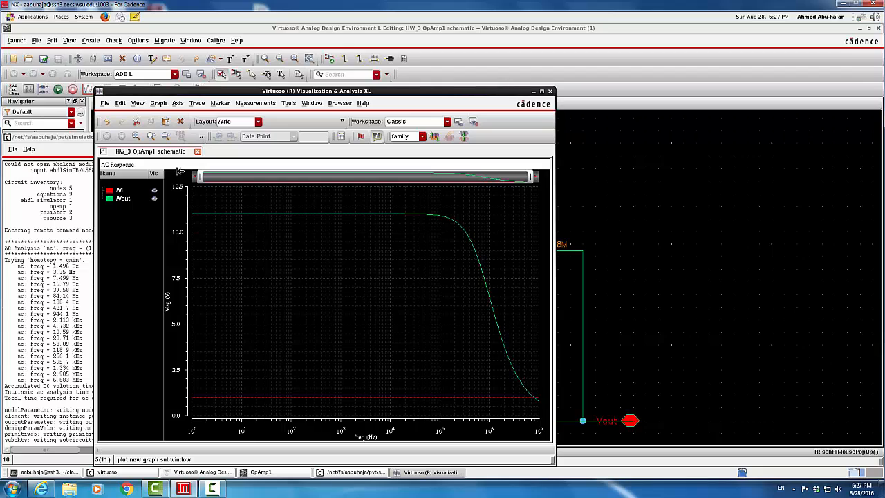
pyautogui.click(545, 91)
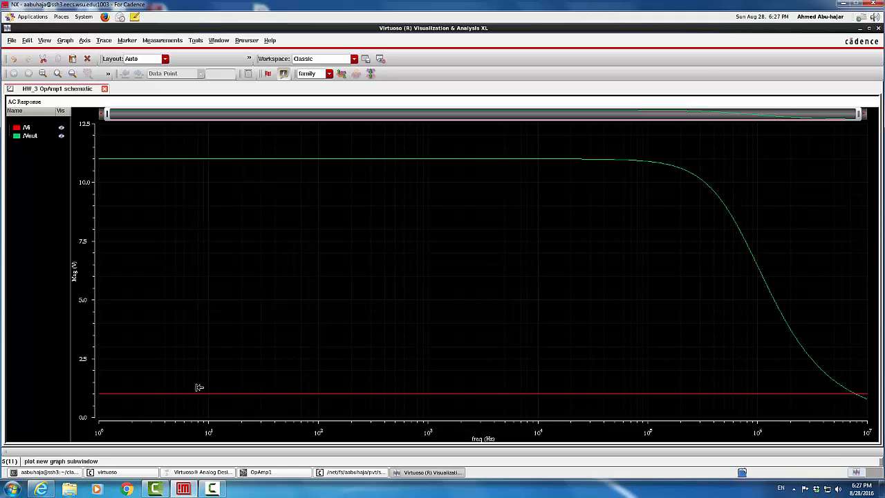
# - Delete the Vi trace from the AC response graph, leaving only Vout, and examine its magnitude curve
pyautogui.click(25, 128)
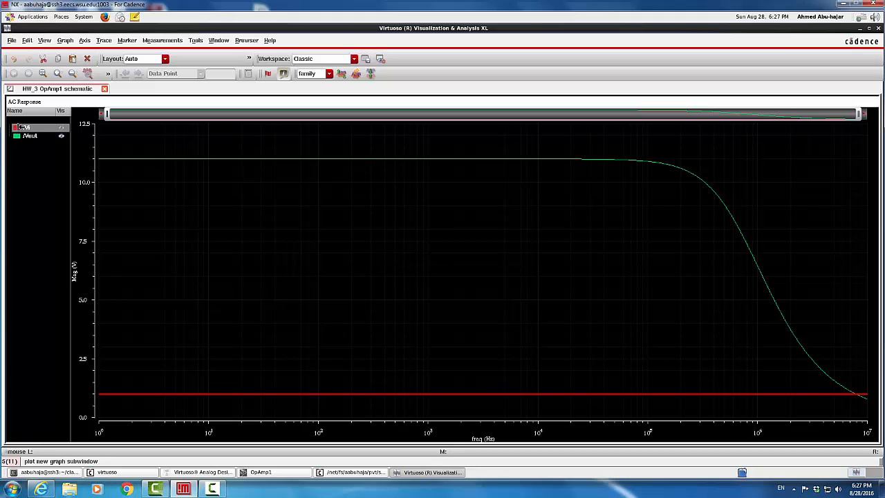
pyautogui.press('Delete')
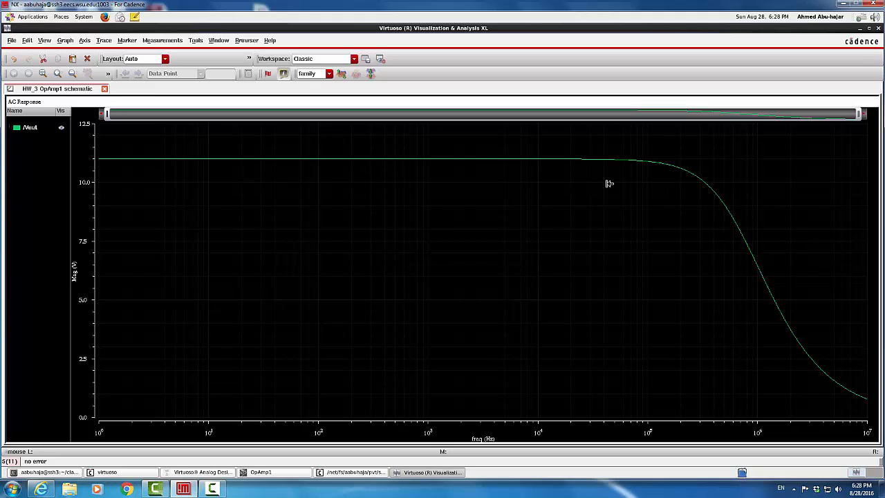
pyautogui.moveTo(108, 159)
# - Close the AC response graph and the simulation log, and select the OP27_1 op-amp in the schematic
pyautogui.click(878, 29)
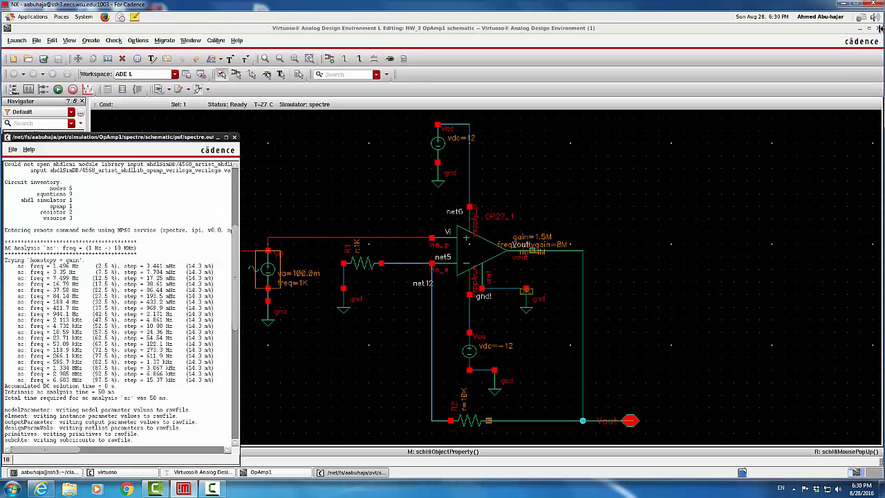
pyautogui.click(235, 137)
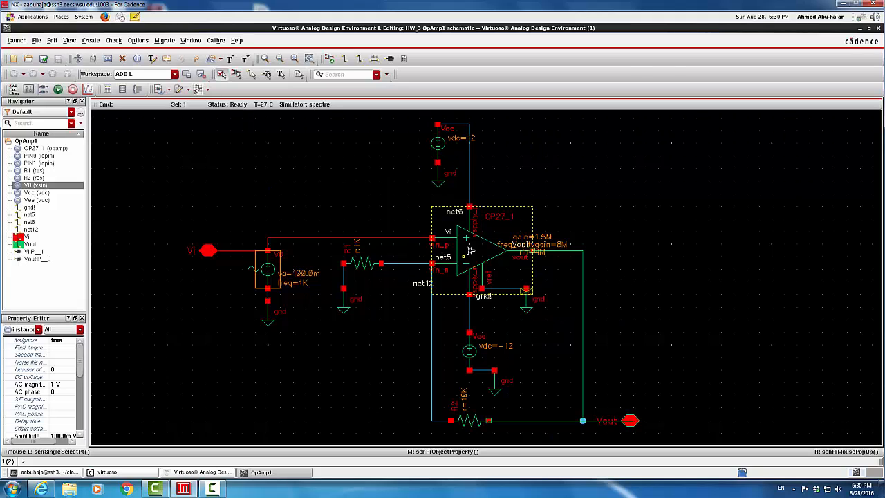
pyautogui.click(471, 248)
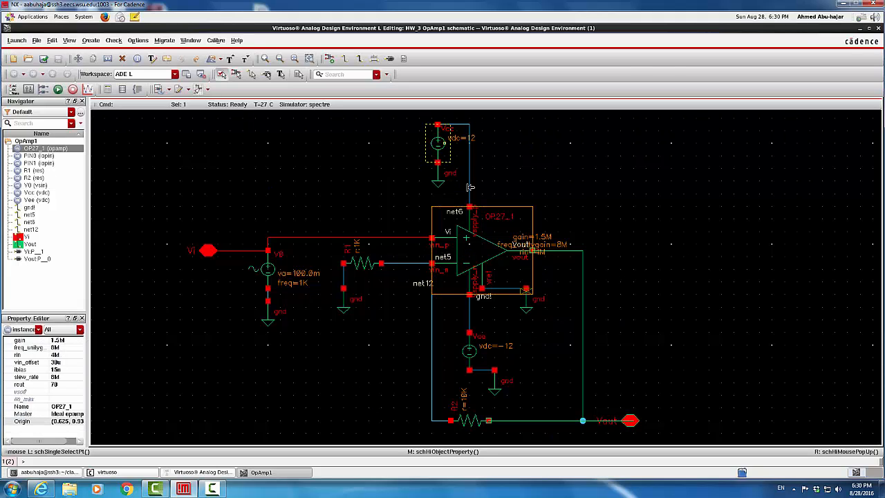